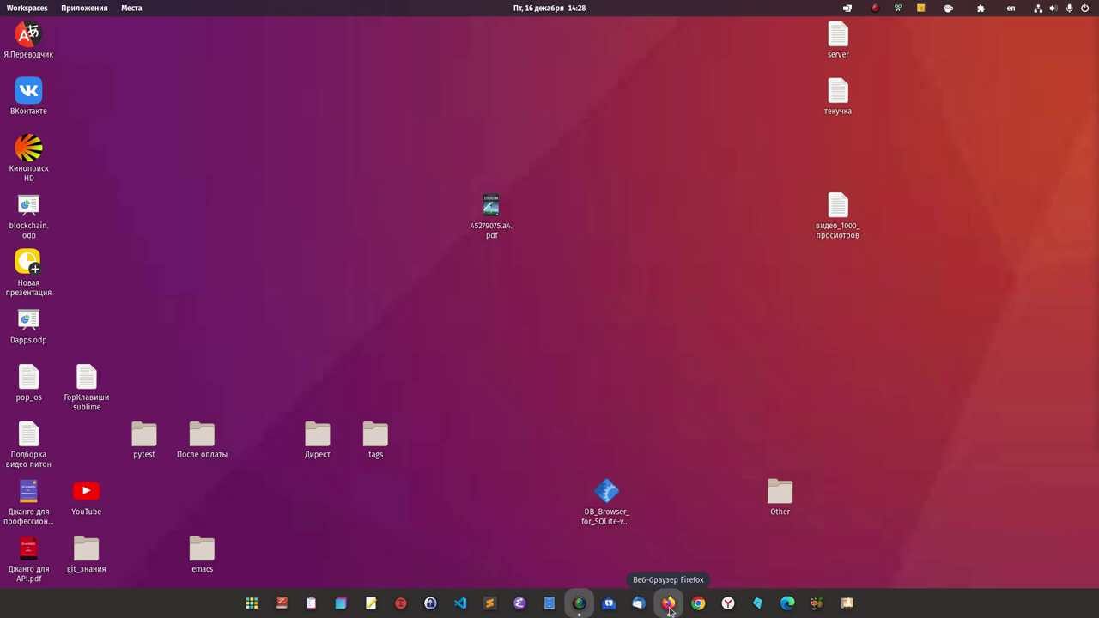
Step: Open the Firefox web browser
left_click(669, 604)
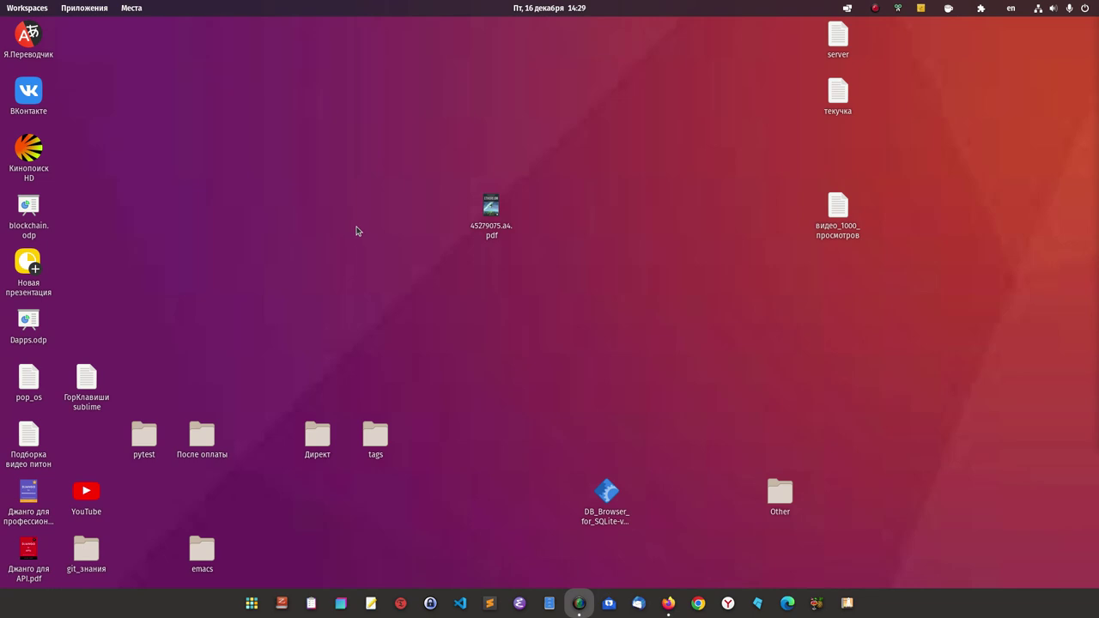
Step: Open a terminal and run "sudo apt install timeshift", authorising it with the account password
key("ctrl+alt+t")
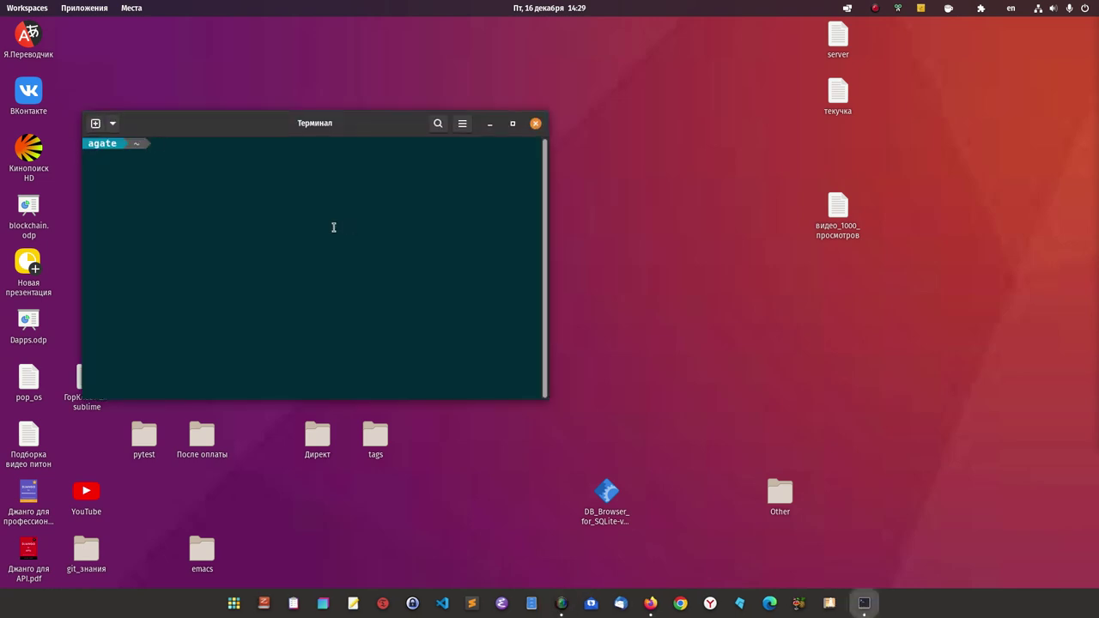
type("sudo apt install timeshift")
key("Return")
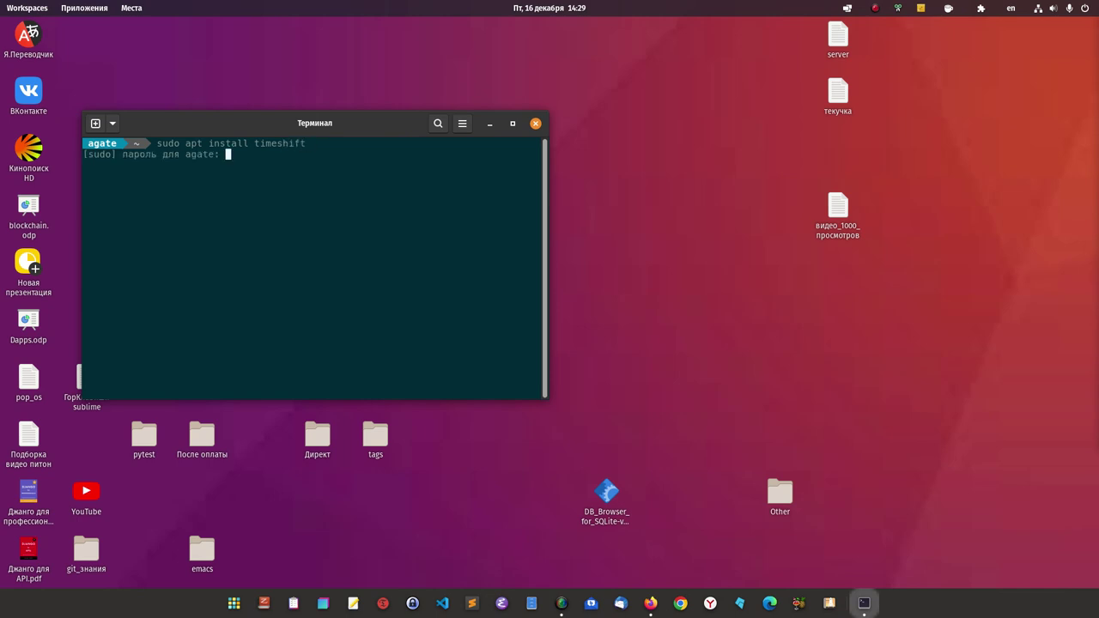
key("Return")
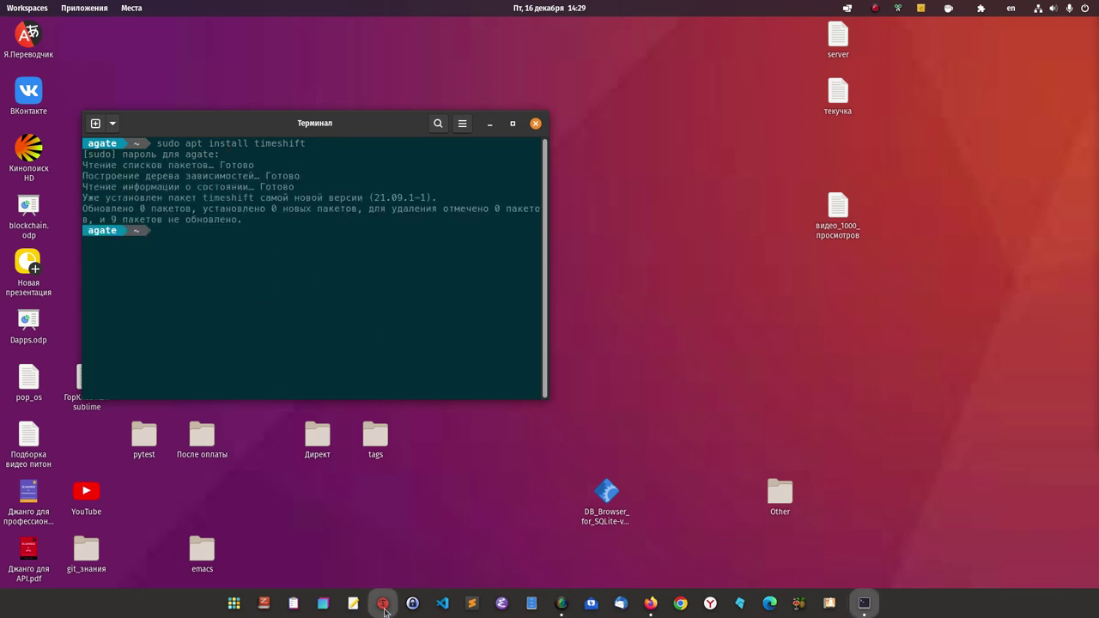
Step: Search the installed applications for "ti", launch Timeshift and authenticate with the administrator password
left_click(233, 604)
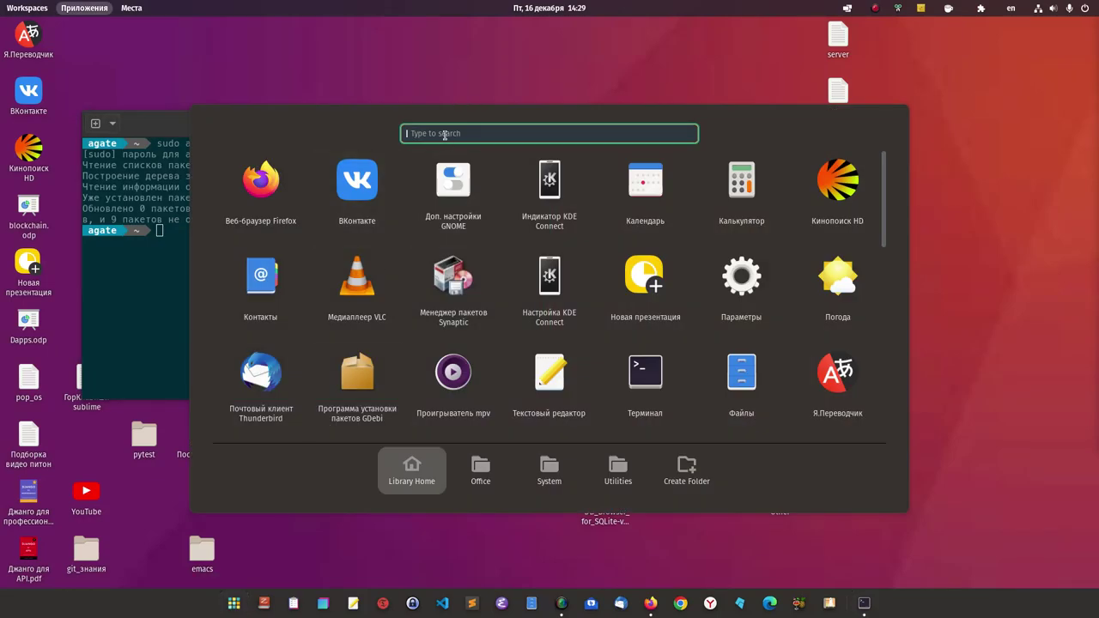
type("ti")
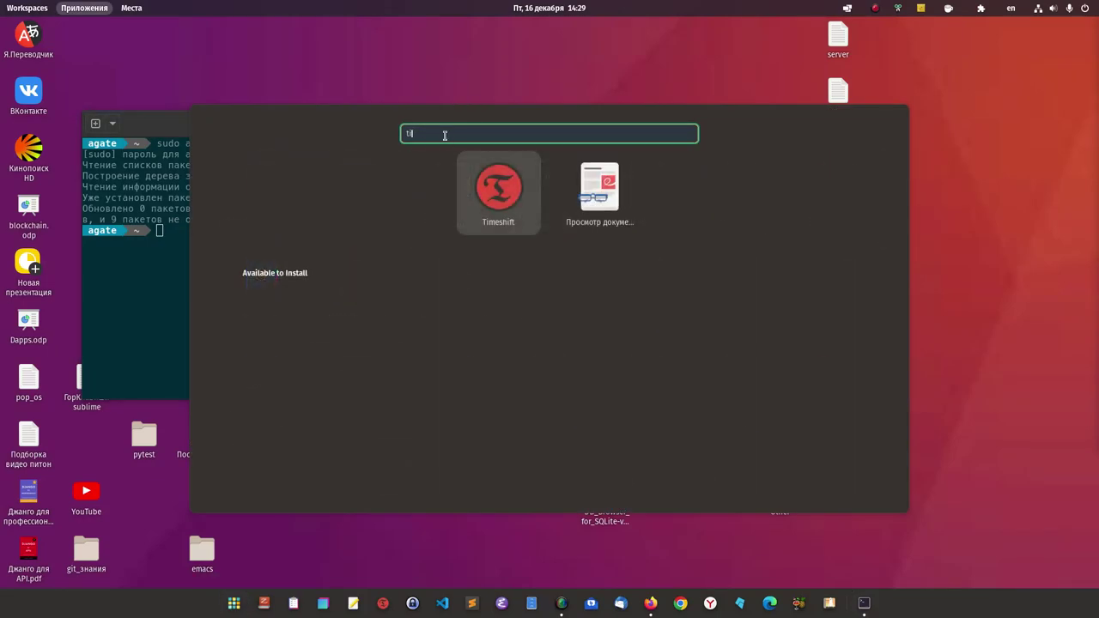
left_click(508, 187)
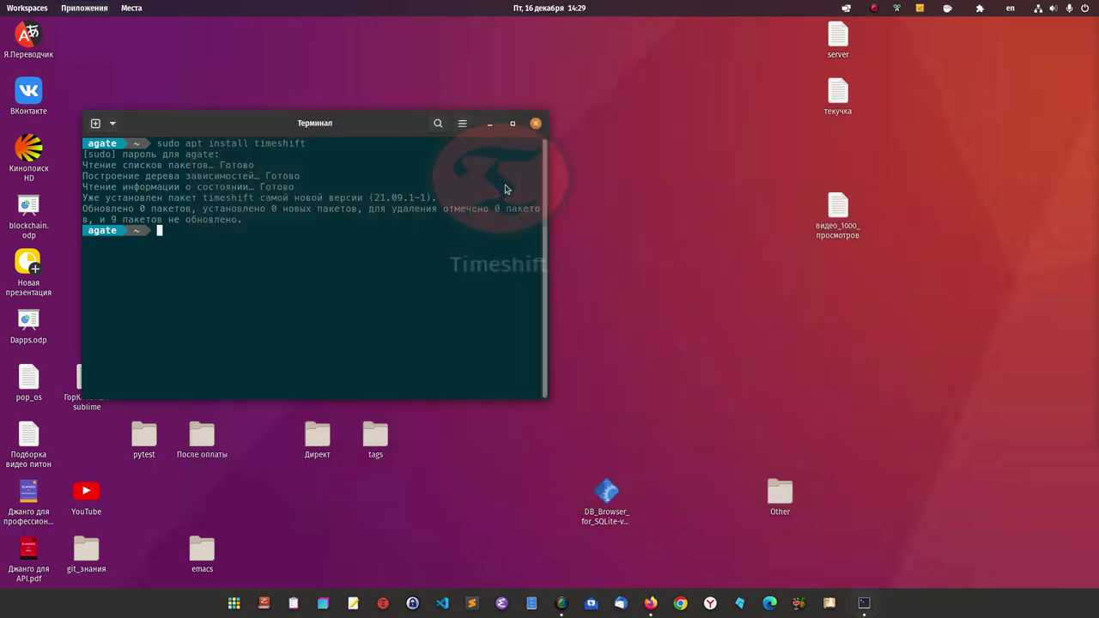
type("****")
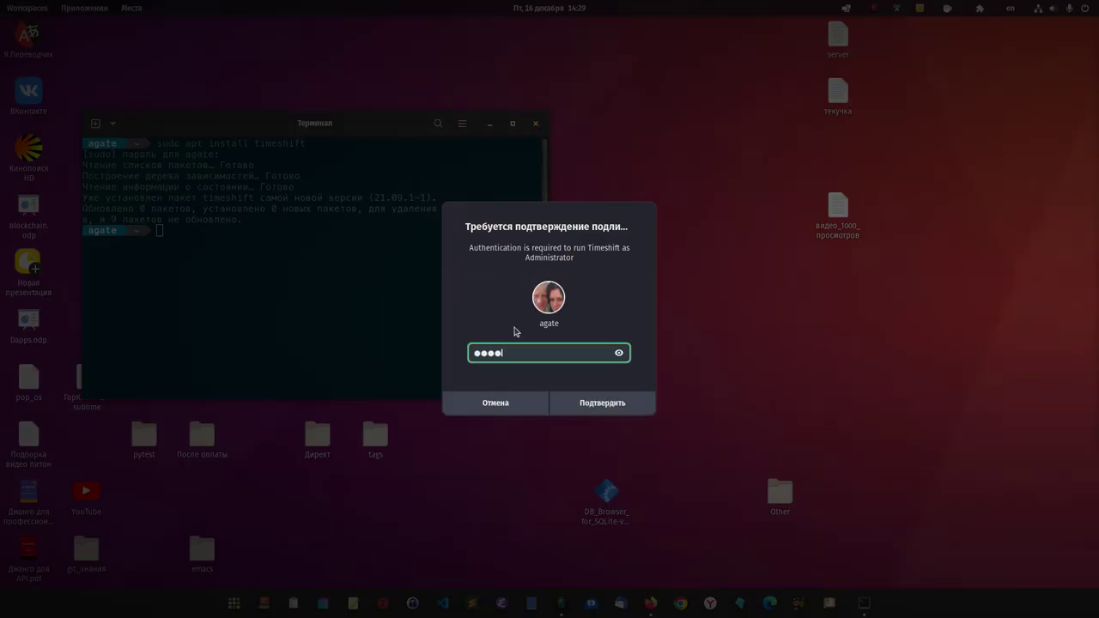
key("Return")
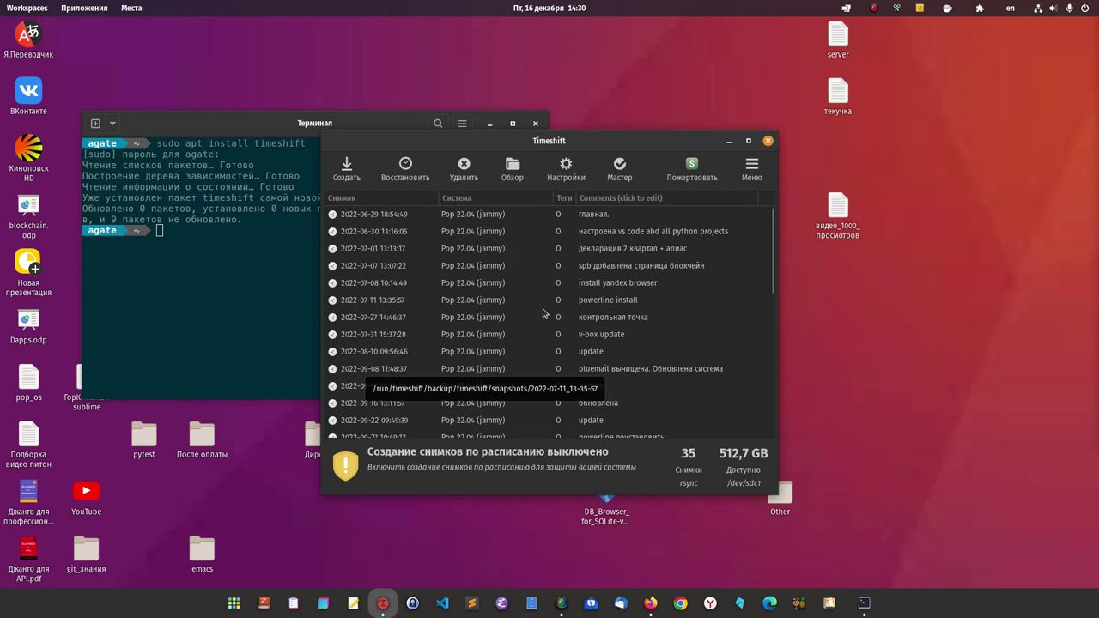
Step: Look over the existing snapshots and their comments, and examine the Timeshift settings for type, location, schedule, users and filters
scroll(623, 382, "down", 1)
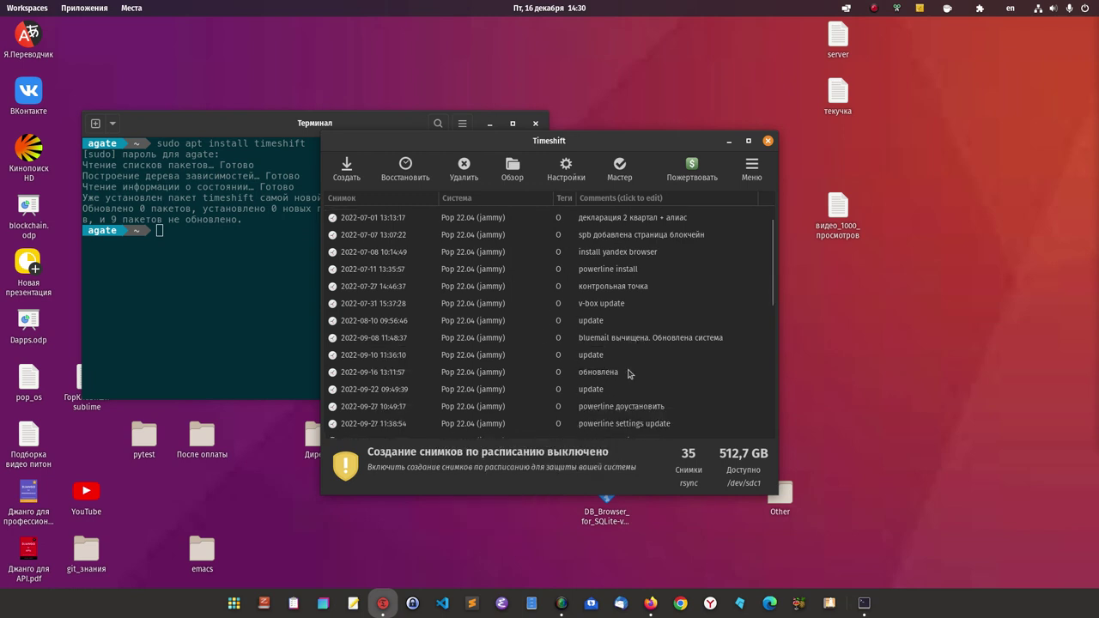
scroll(628, 374, "down", 3)
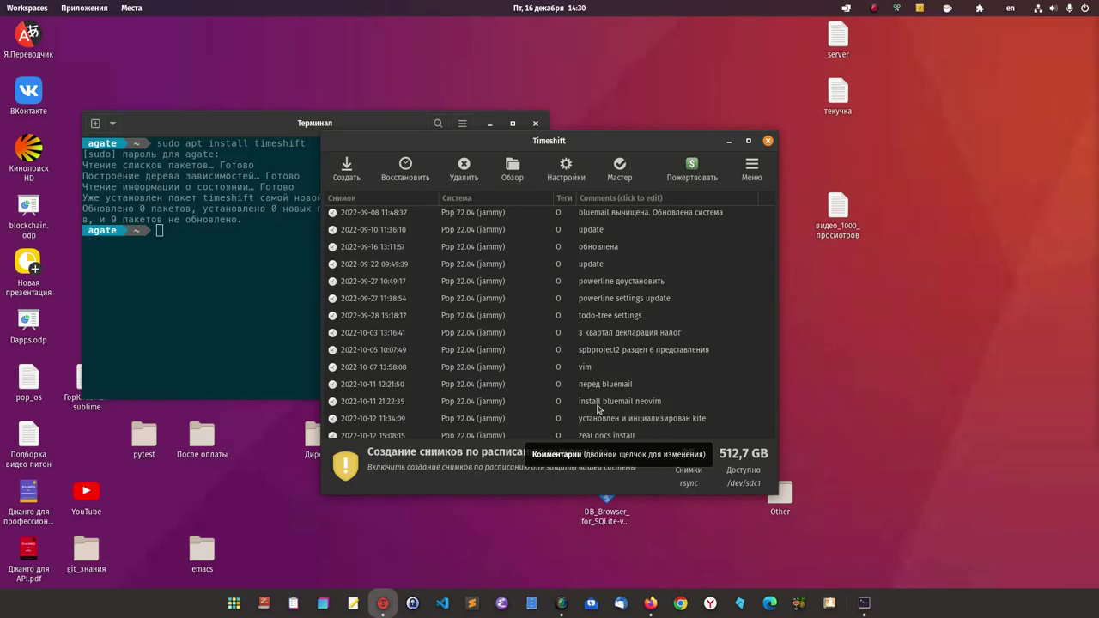
left_click(565, 170)
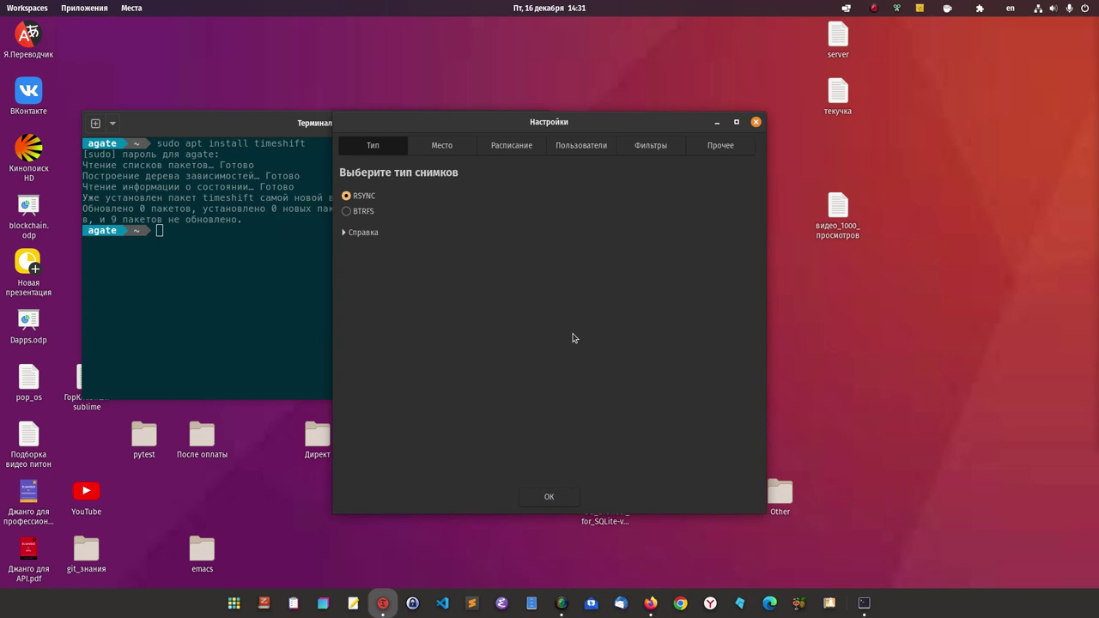
left_click(439, 146)
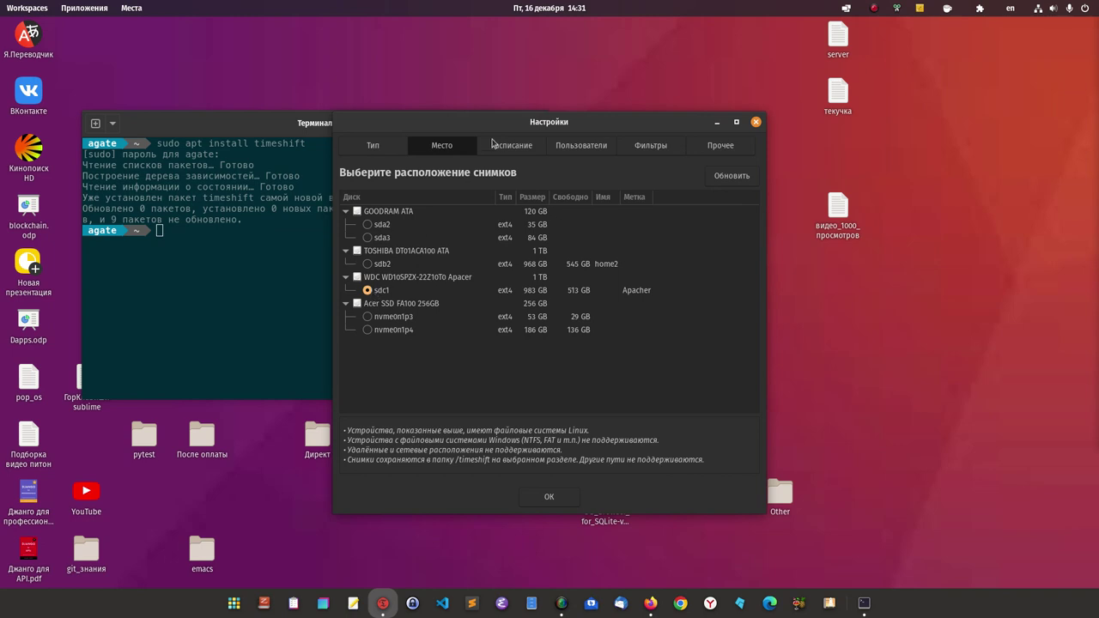
left_click(512, 146)
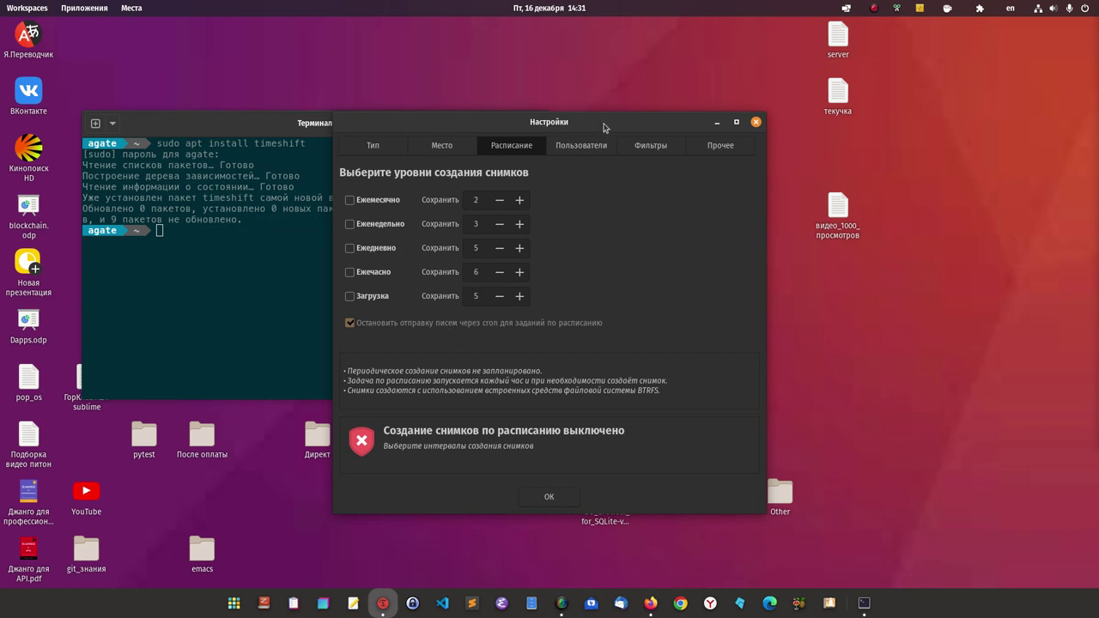
left_click(584, 146)
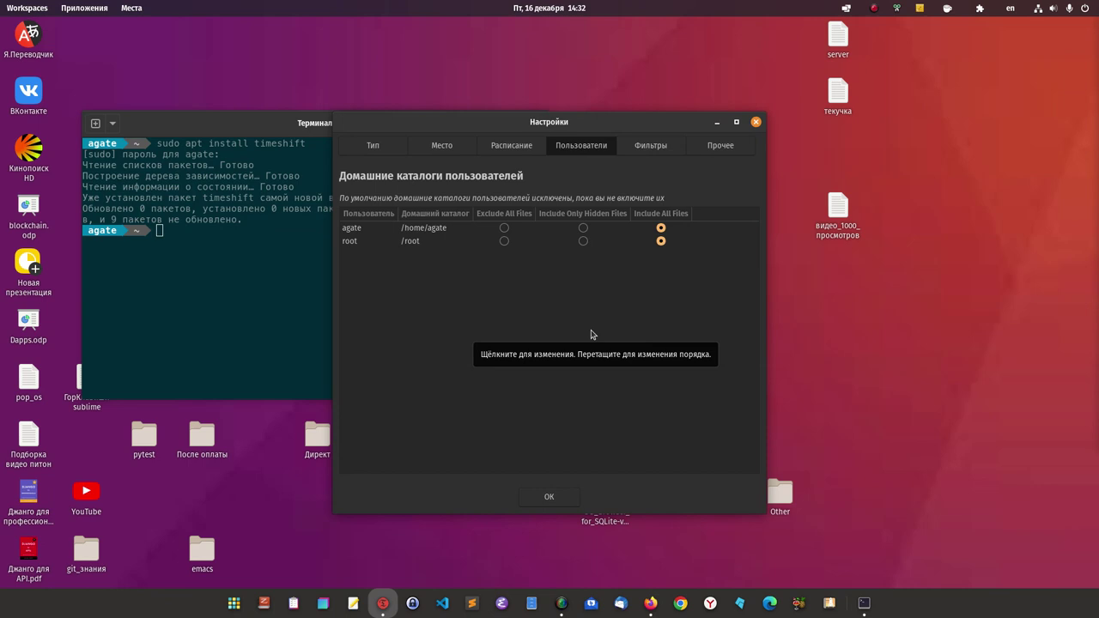
left_click(649, 147)
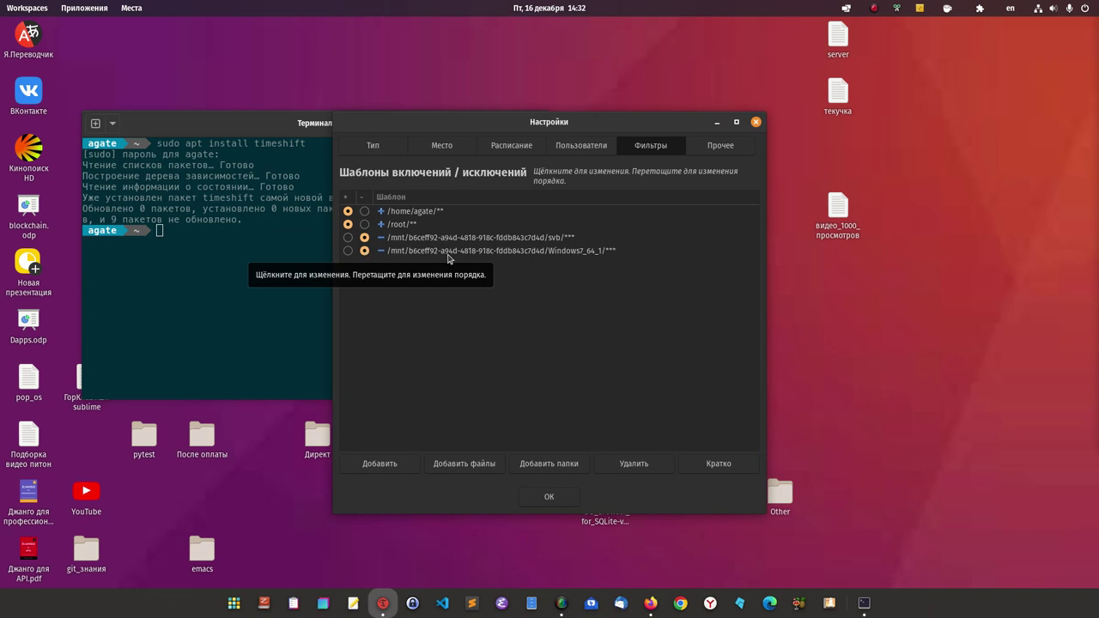
Step: Examine the root file system's folders under Компьютер in the file manager and close the window
left_click(529, 604)
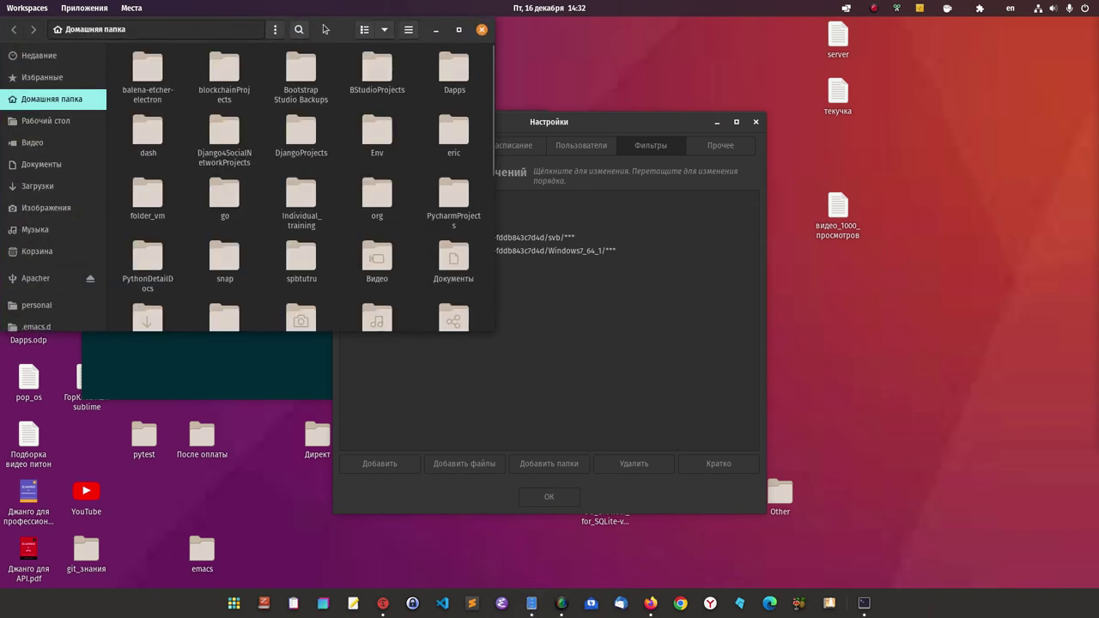
left_click_drag(323, 29, 505, 80)
scroll(240, 312, "down", 3)
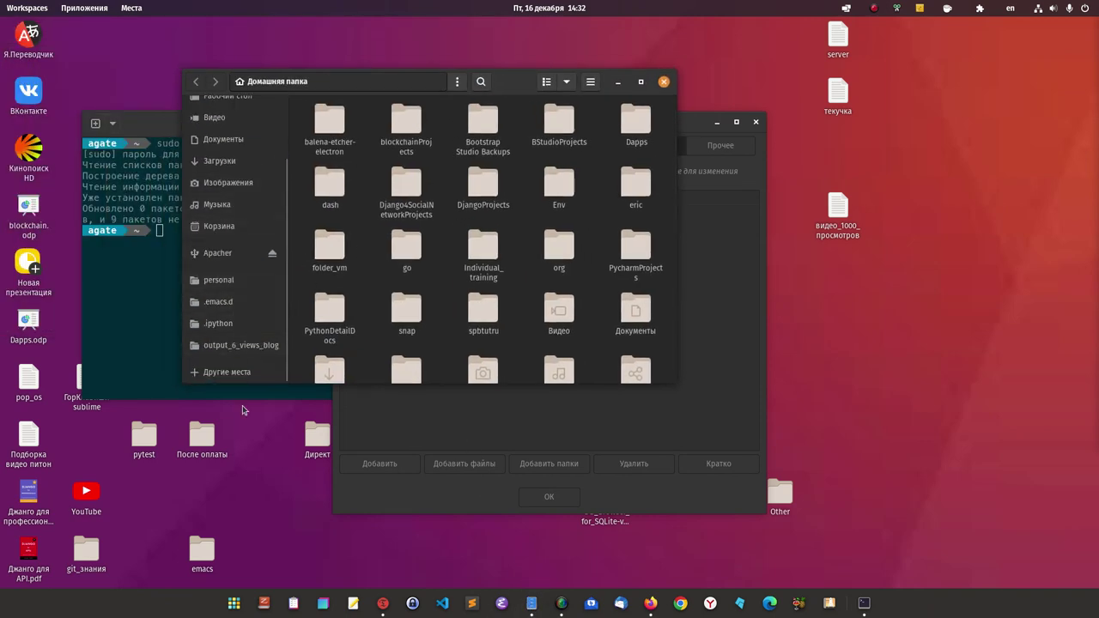
left_click(225, 371)
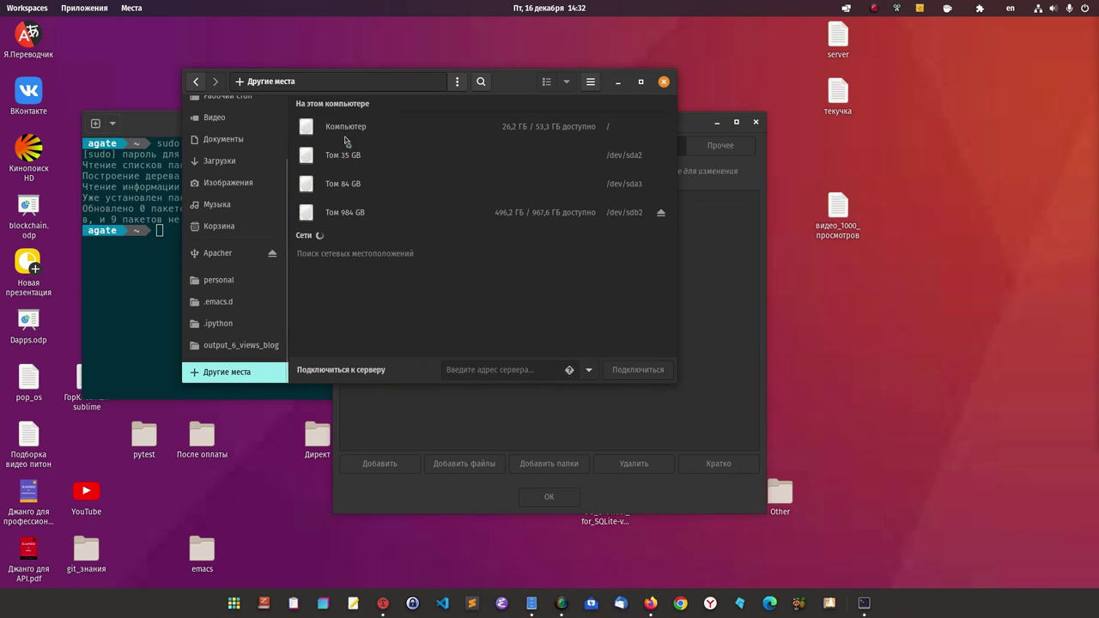
left_click(349, 127)
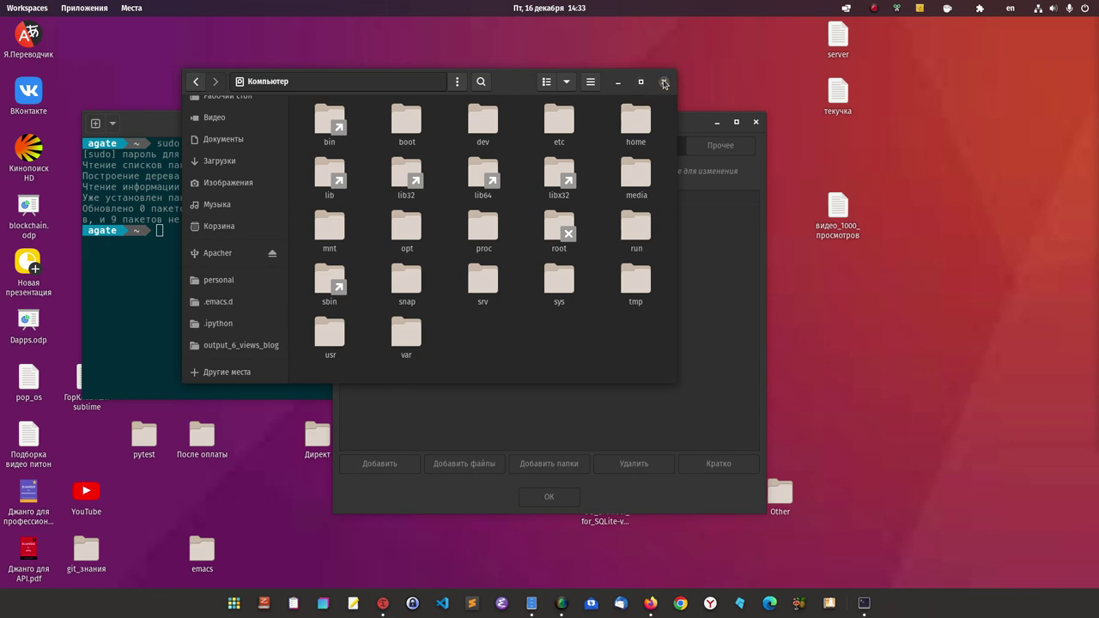
left_click(663, 83)
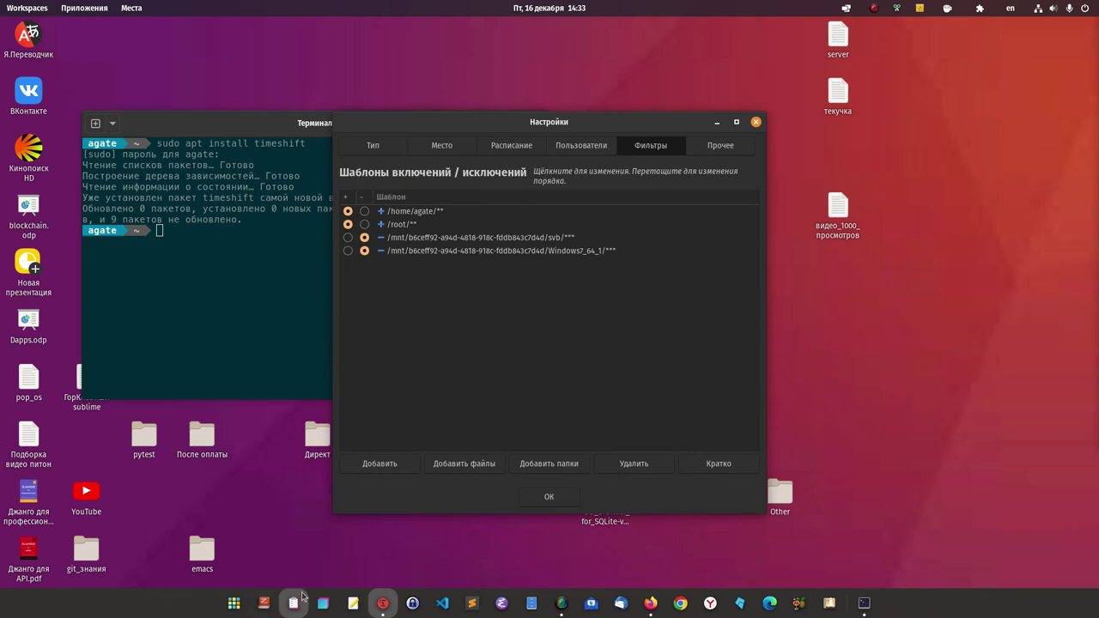
Step: Starting from the emacs desktop folder, browse to the computer's media folder and examine the drives mounted in the user's subfolder
double_click(202, 552)
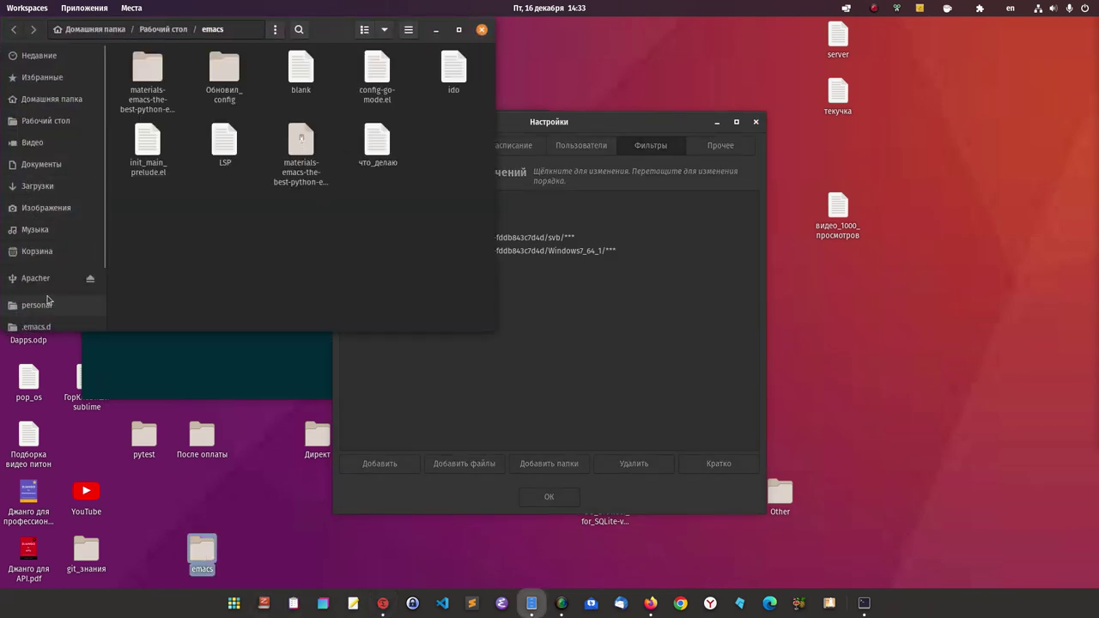
scroll(48, 292, "down", 3)
left_click(50, 325)
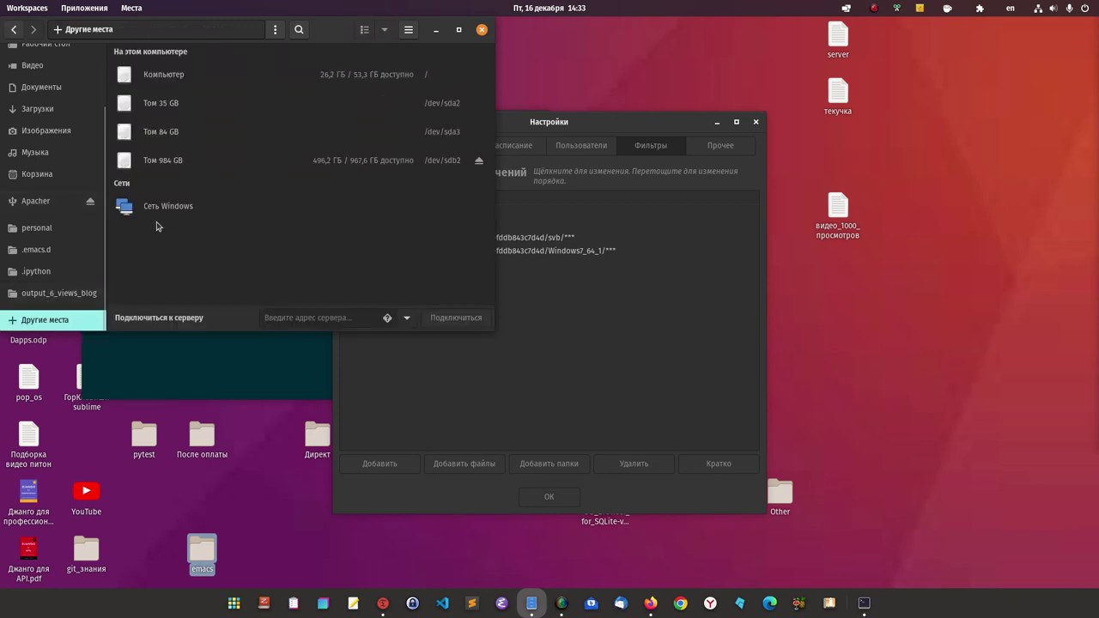
left_click(161, 74)
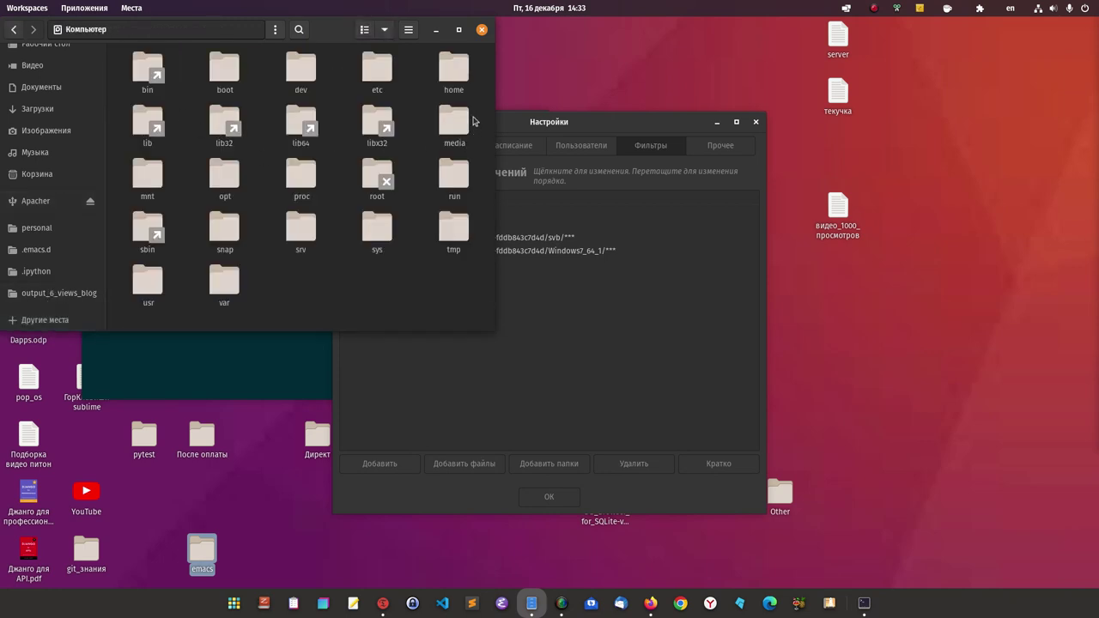
double_click(454, 122)
double_click(151, 70)
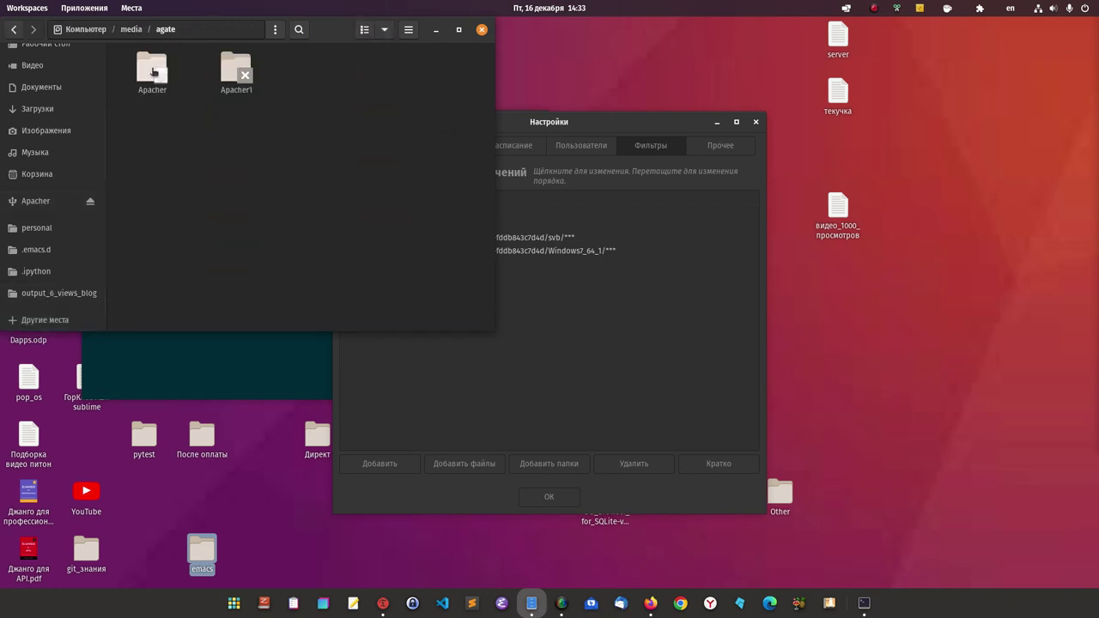
left_click(14, 29)
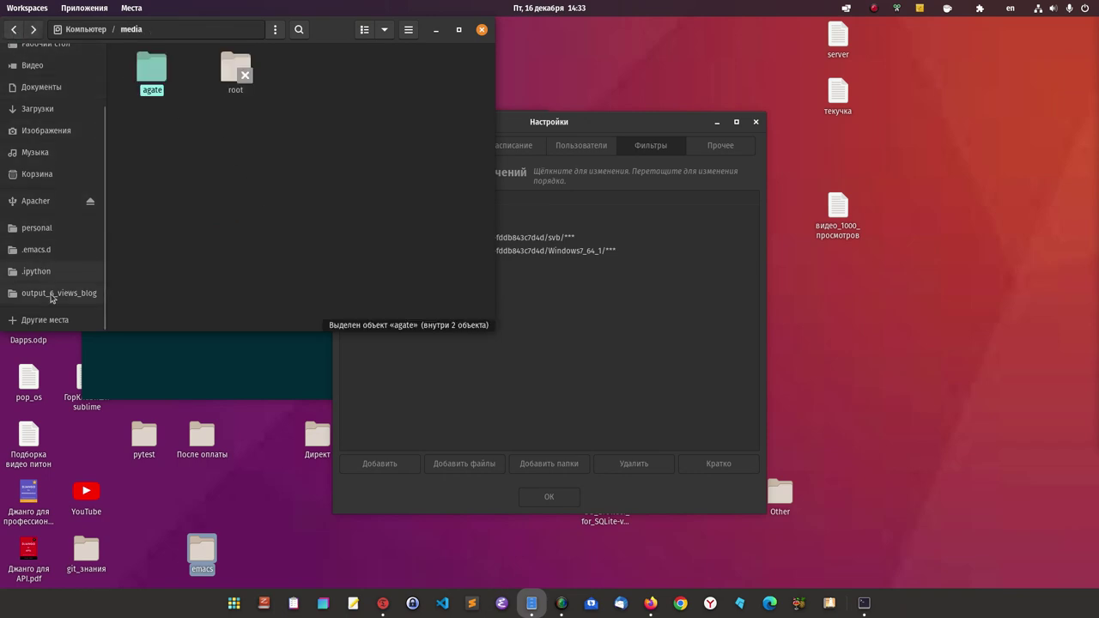
Step: Look into the 84 GB and 984 GB volumes under Другие места and close the file manager
left_click(53, 321)
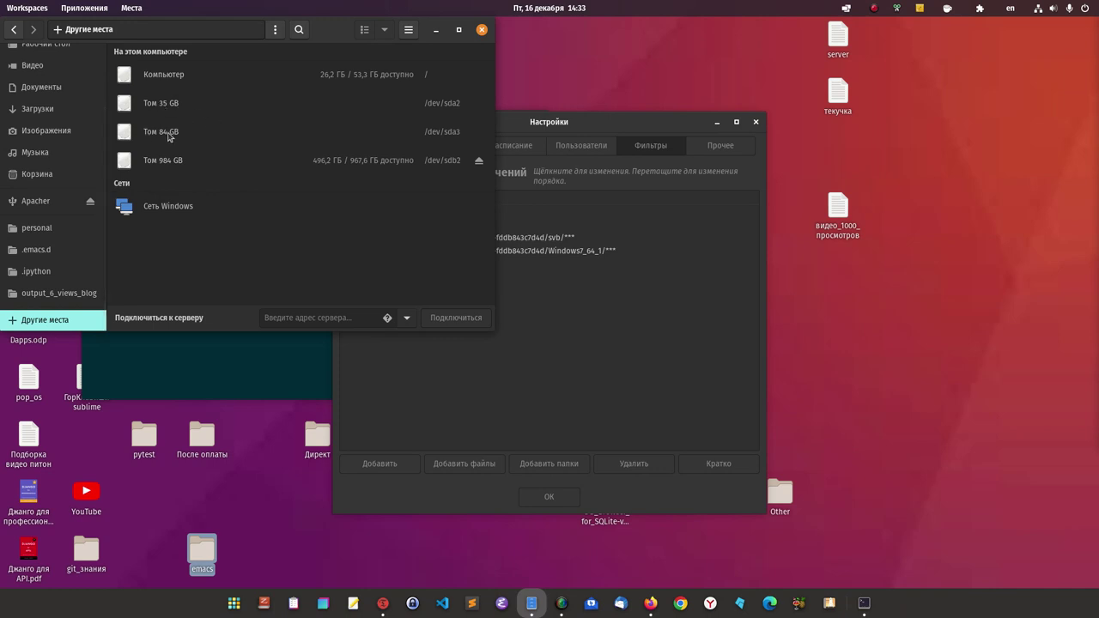
left_click(169, 137)
left_click(12, 31)
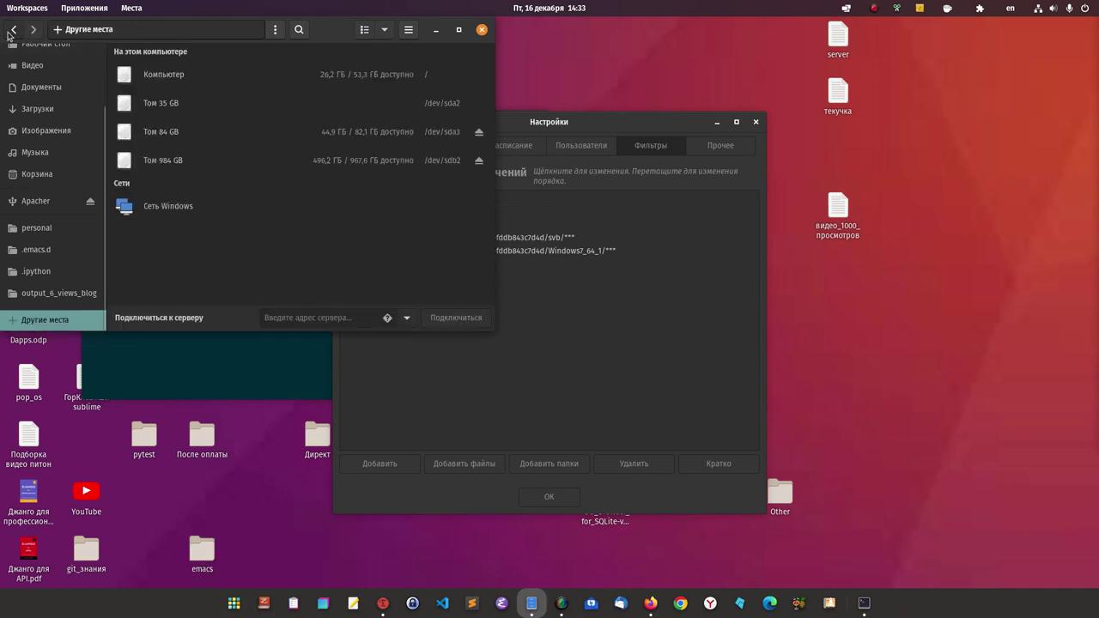
left_click(160, 161)
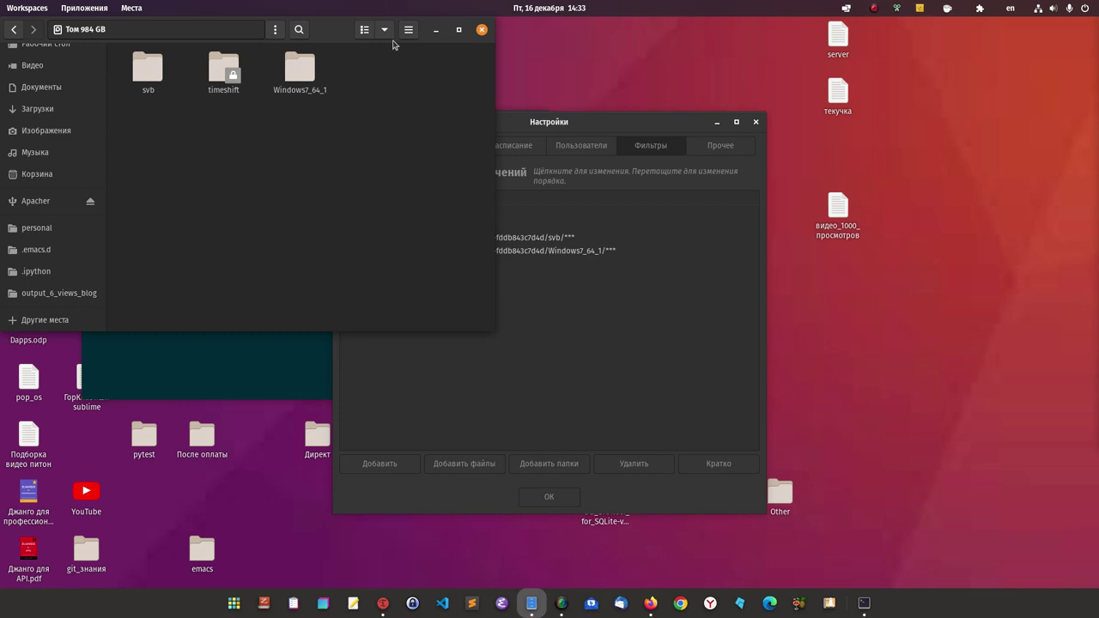
left_click(484, 31)
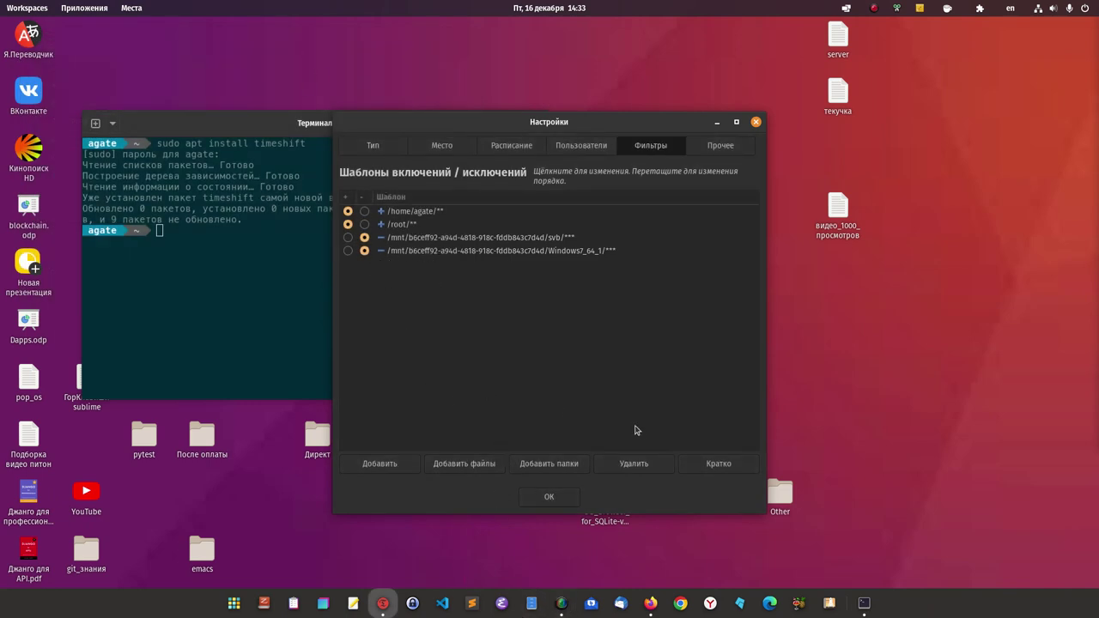
Step: Check the date format setting, confirm the Timeshift settings and look over the snapshot list from its beginning
left_click(735, 150)
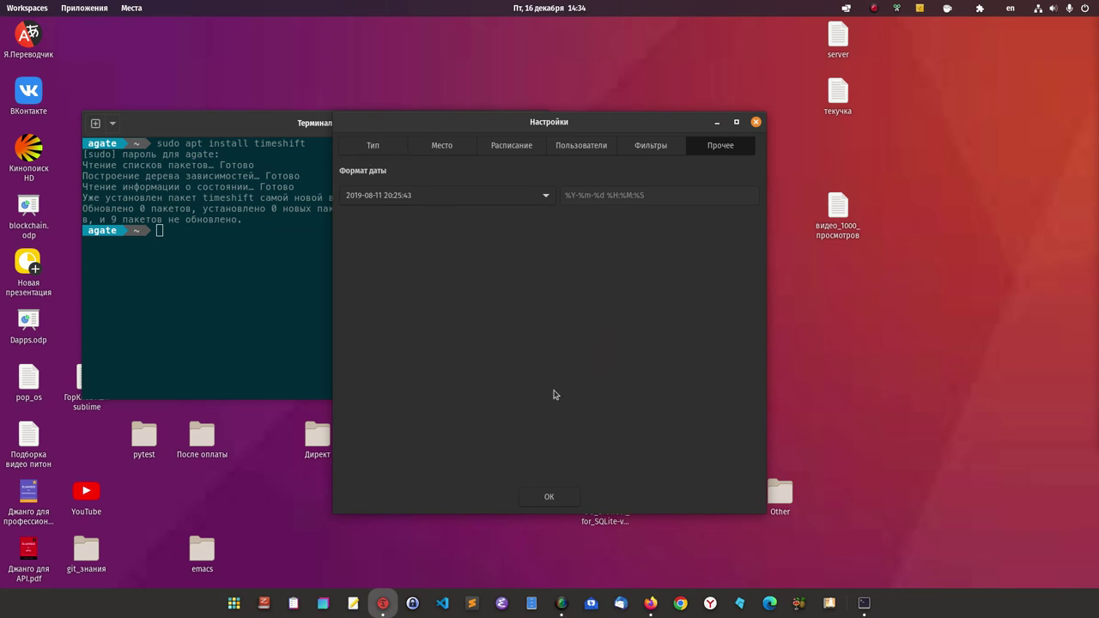
left_click(548, 497)
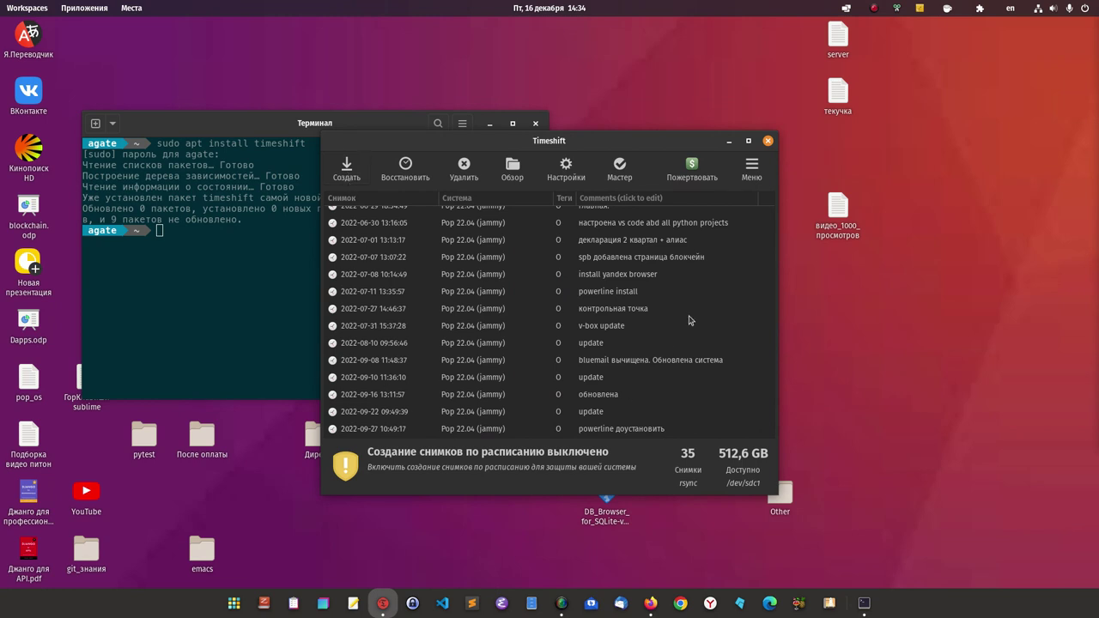
scroll(660, 292, "up", 1)
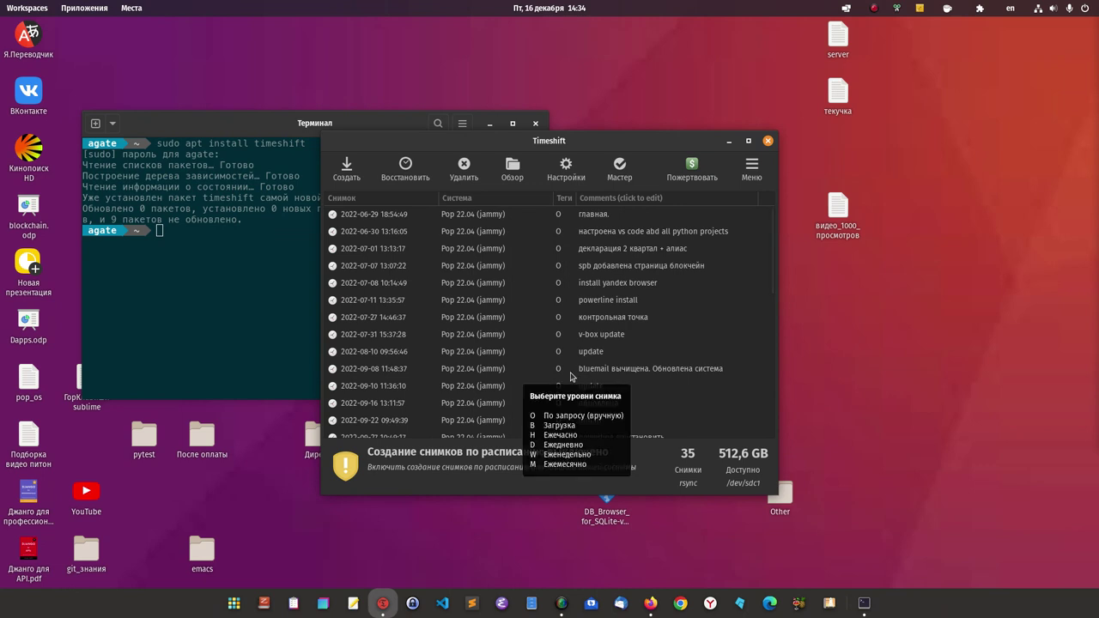
left_click(768, 141)
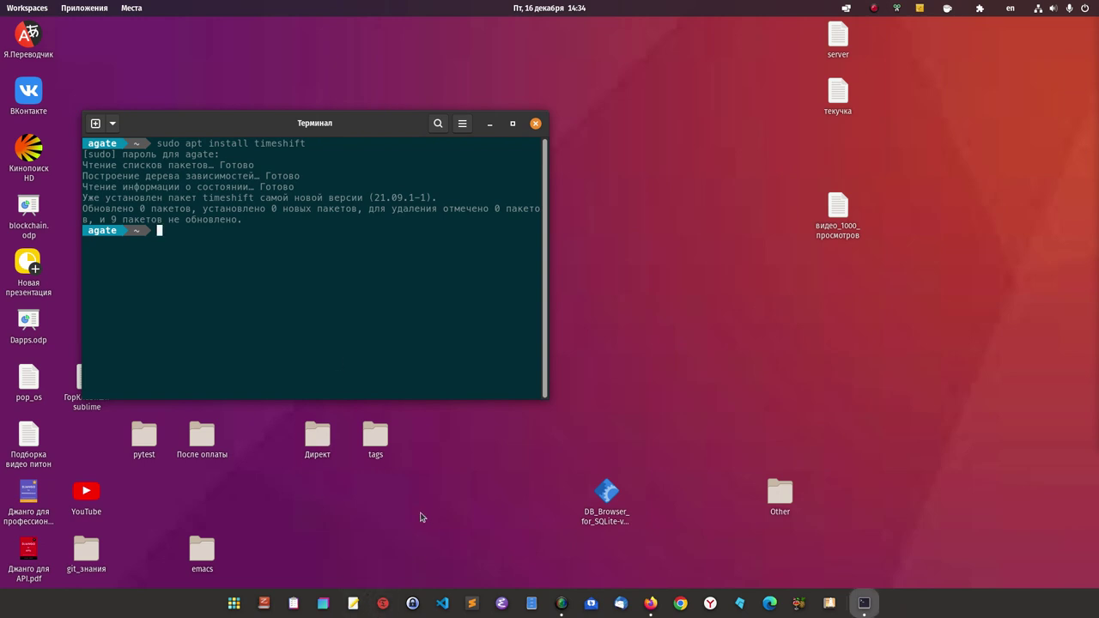
left_click(382, 606)
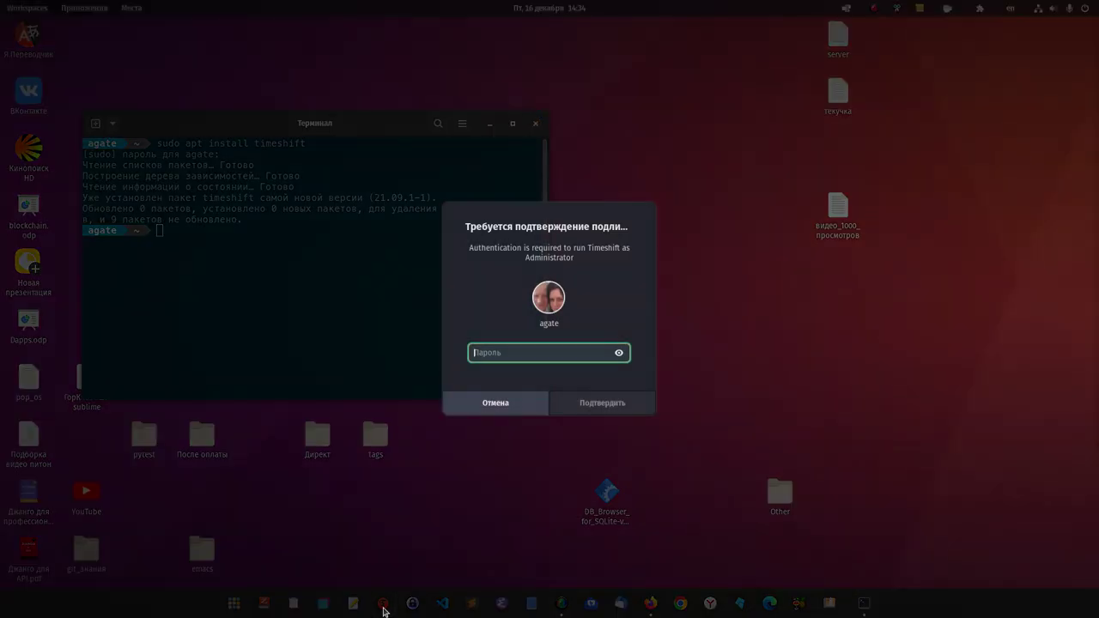
type("••")
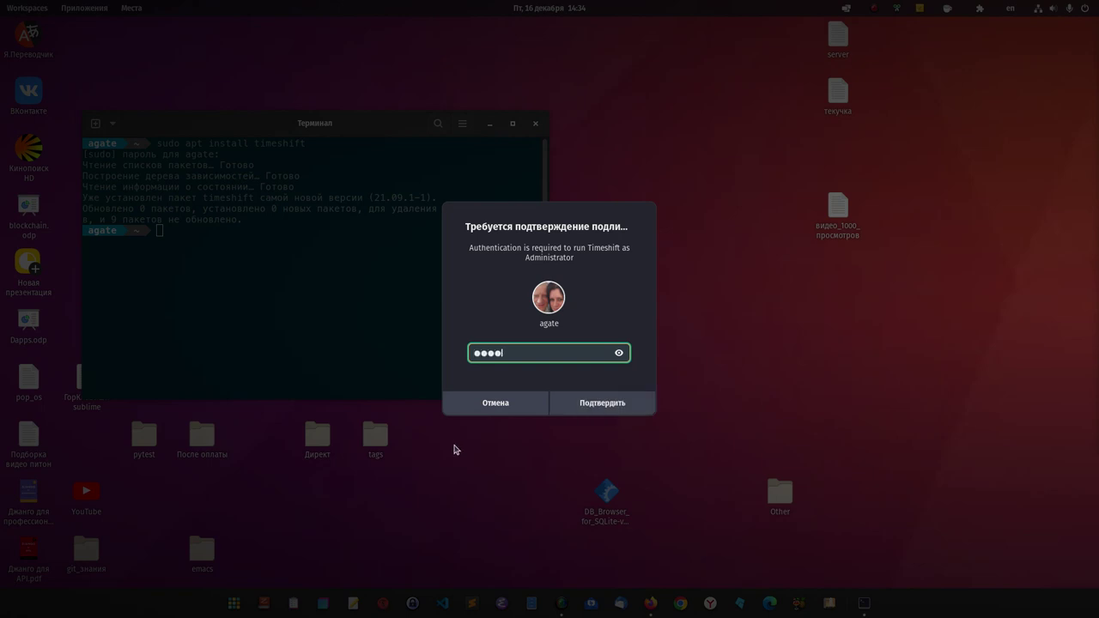
type("••")
key("Return")
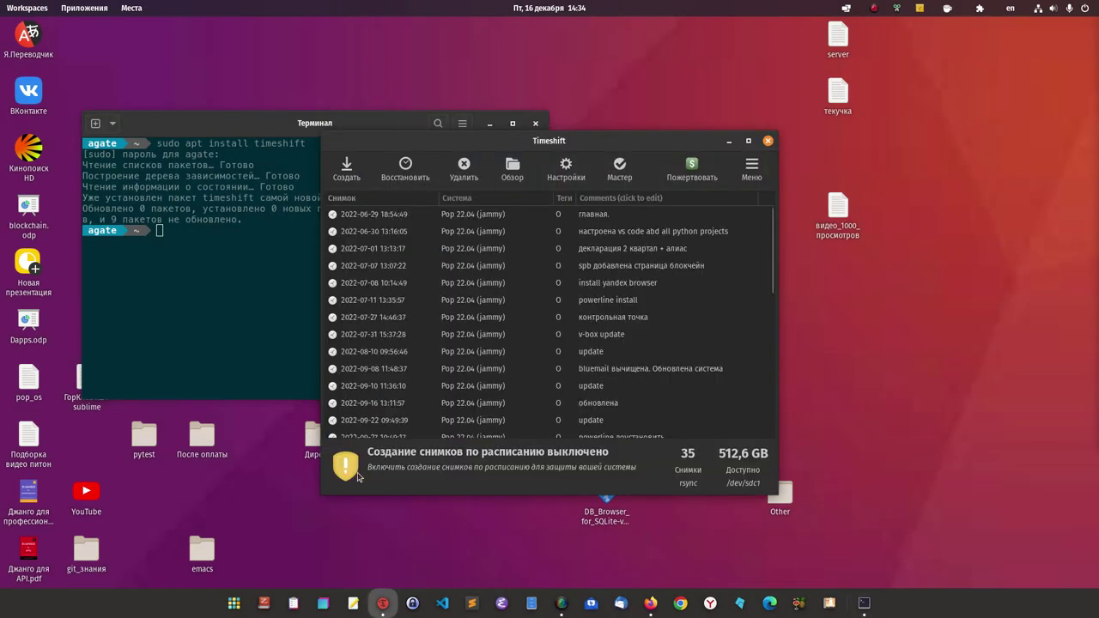
left_click(403, 405)
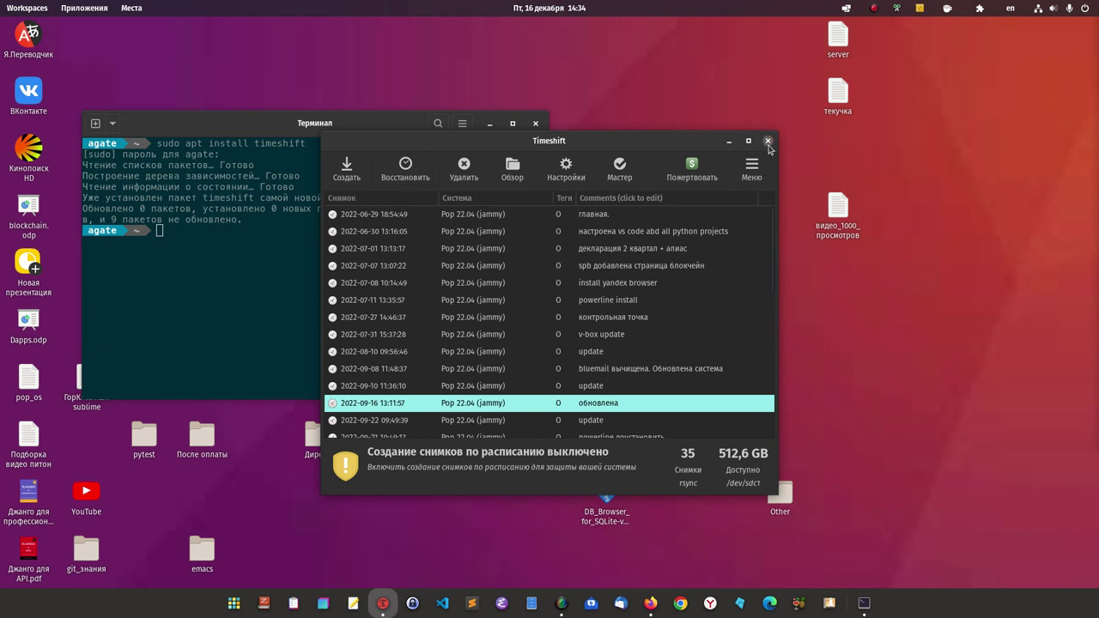
left_click(768, 142)
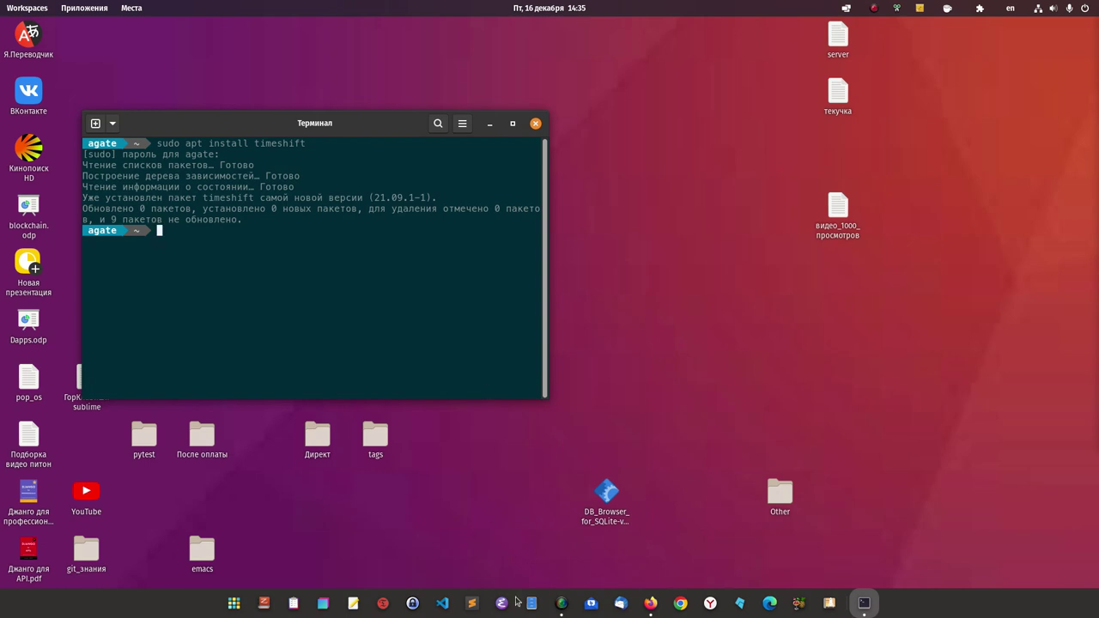
Step: Open the home folder in the file manager, copy the name of the balena-etcher-electron folder and cancel the rename
left_click(650, 603)
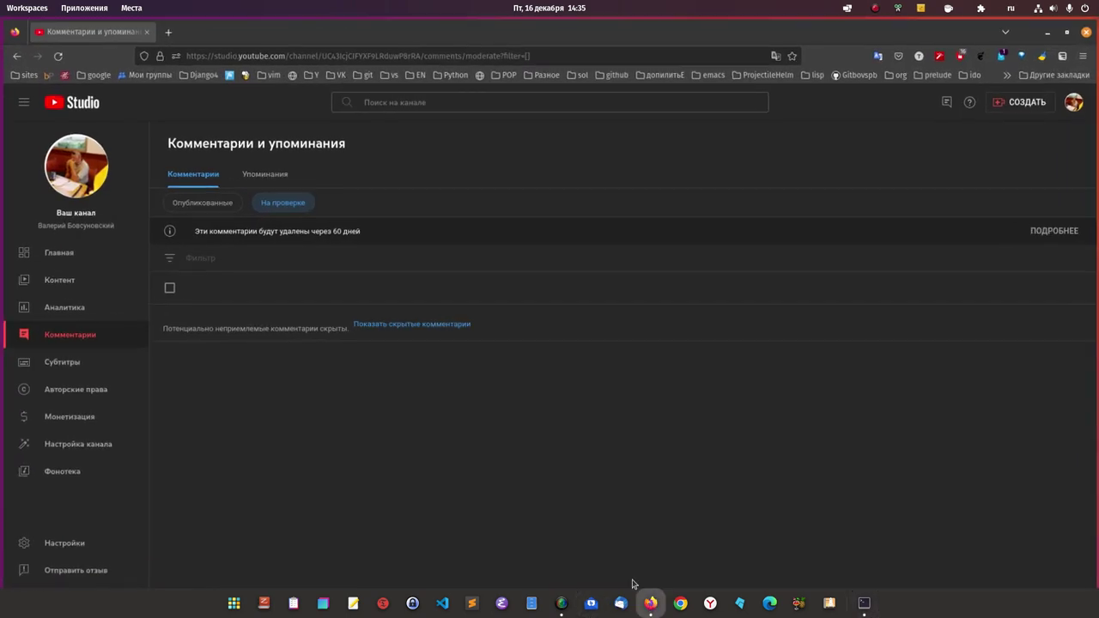
left_click(1049, 29)
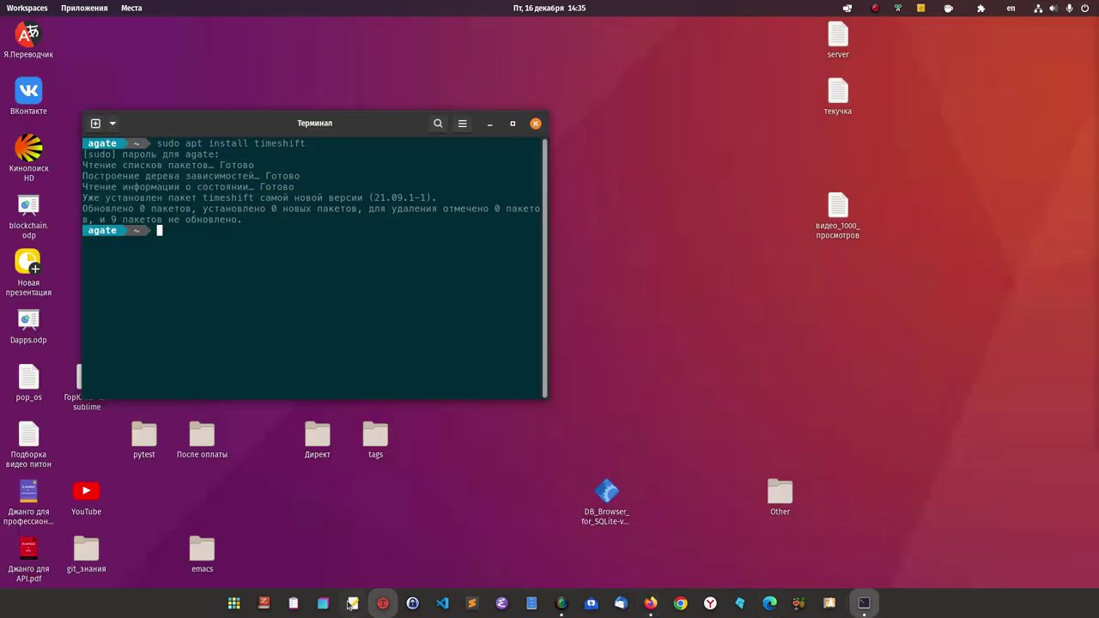
left_click(531, 605)
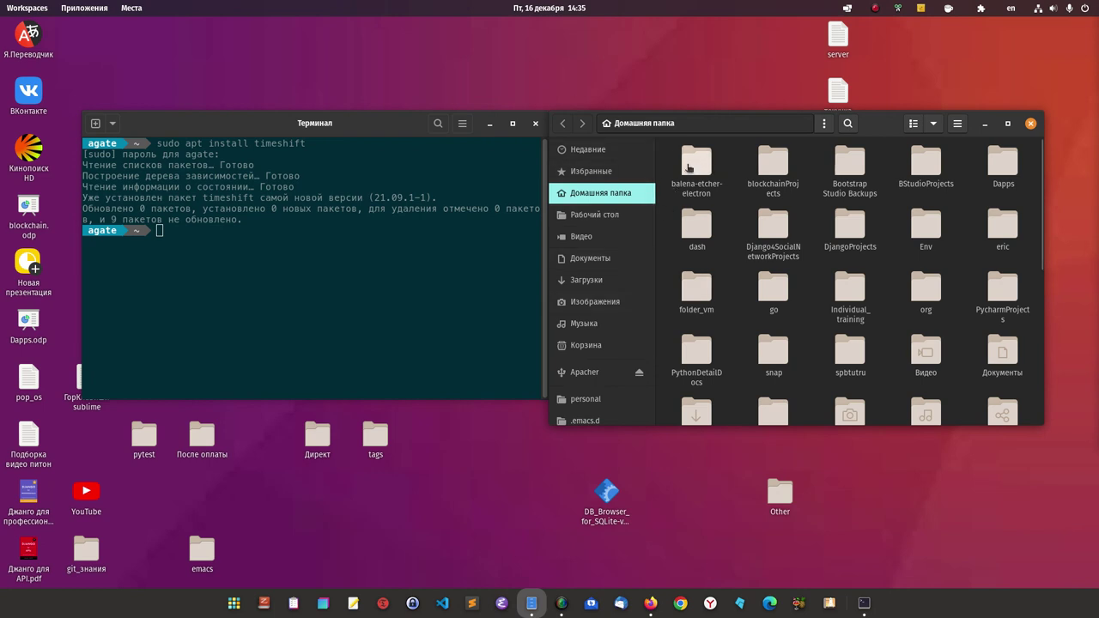
right_click(695, 169)
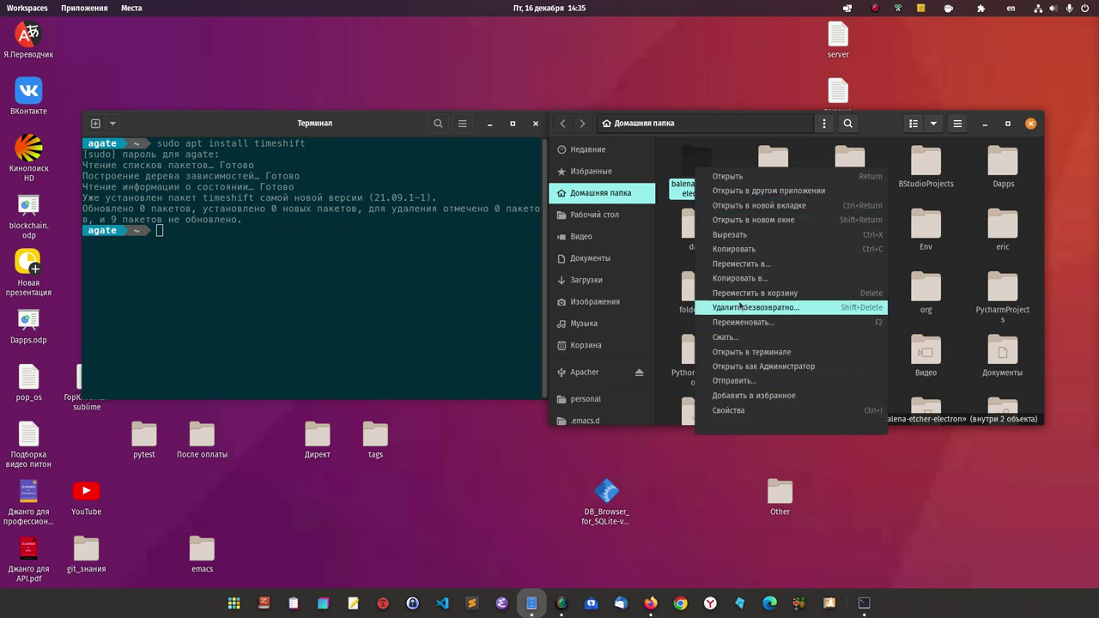
left_click(742, 323)
left_click_drag(731, 249, 638, 250)
key("ctrl+c")
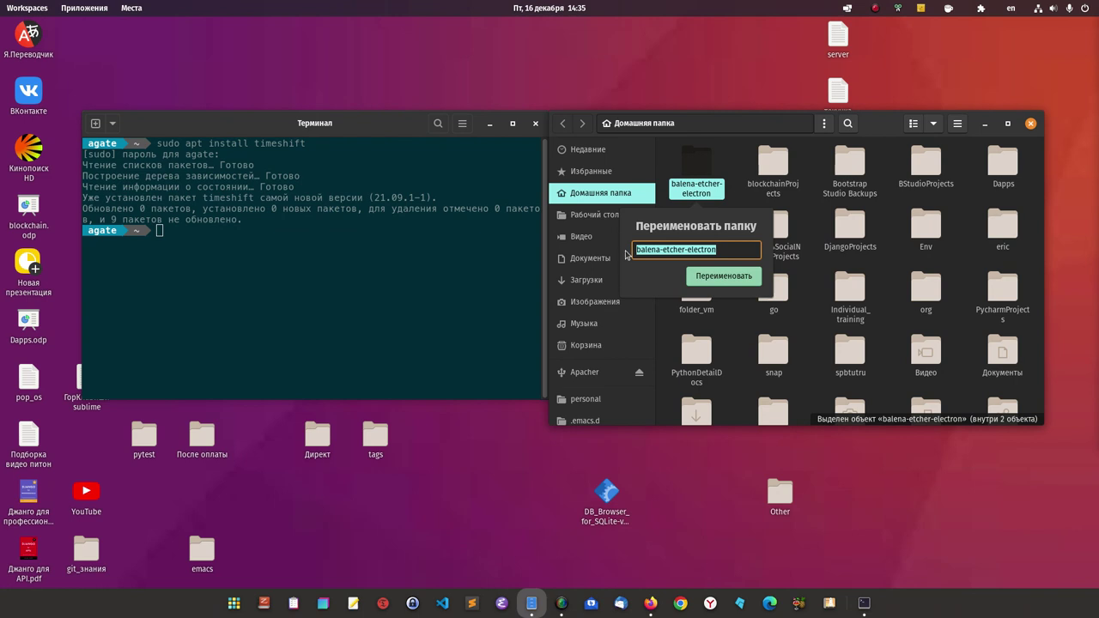
left_click(643, 66)
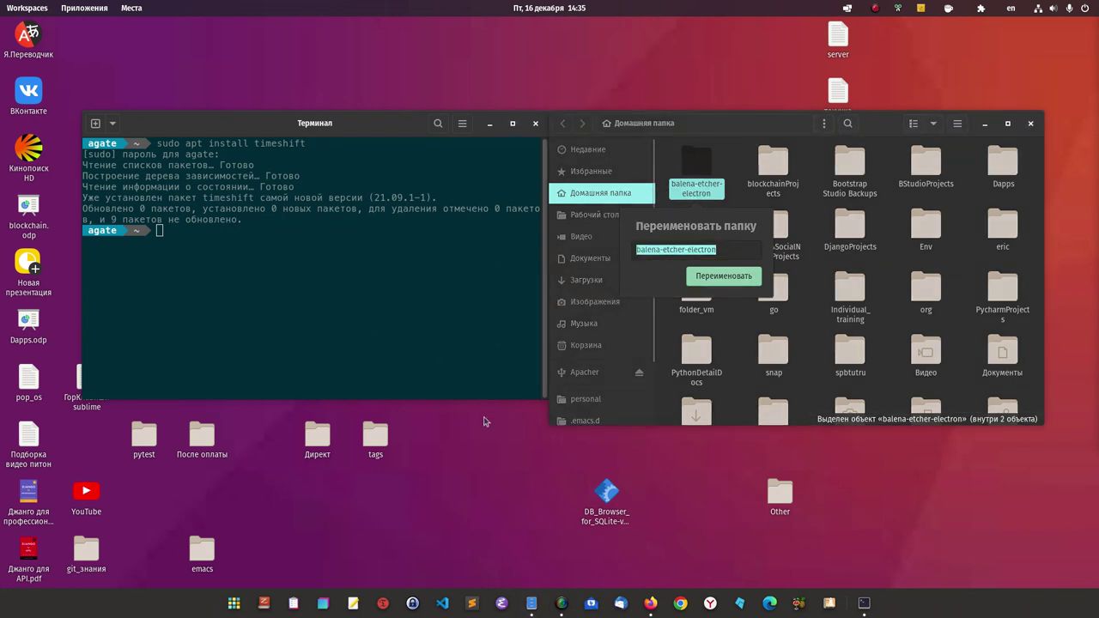
left_click(468, 354)
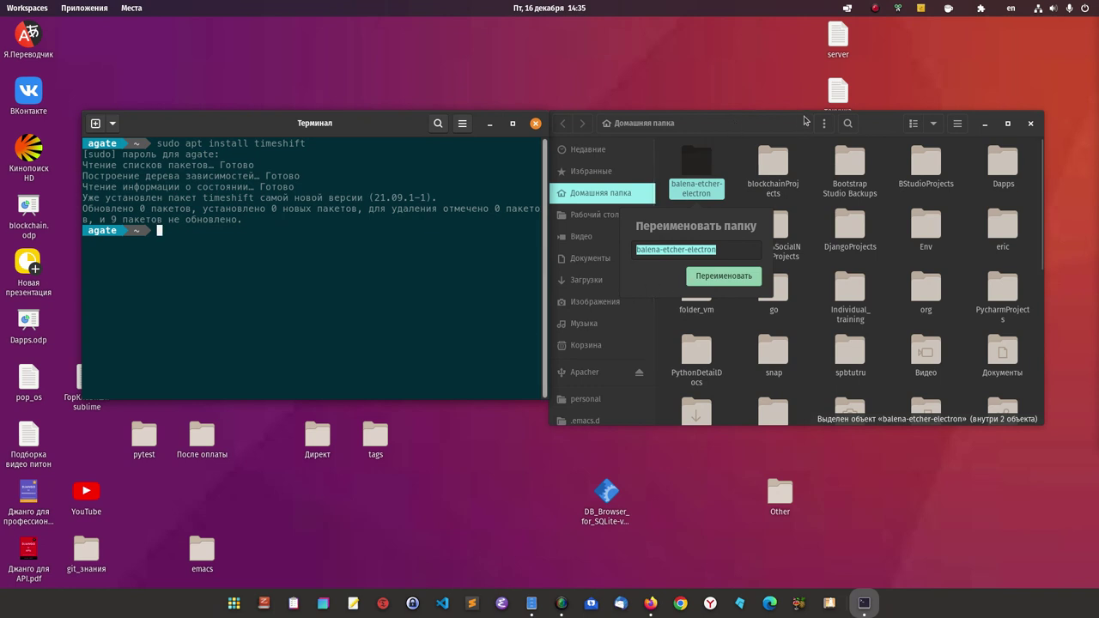
left_click(883, 129)
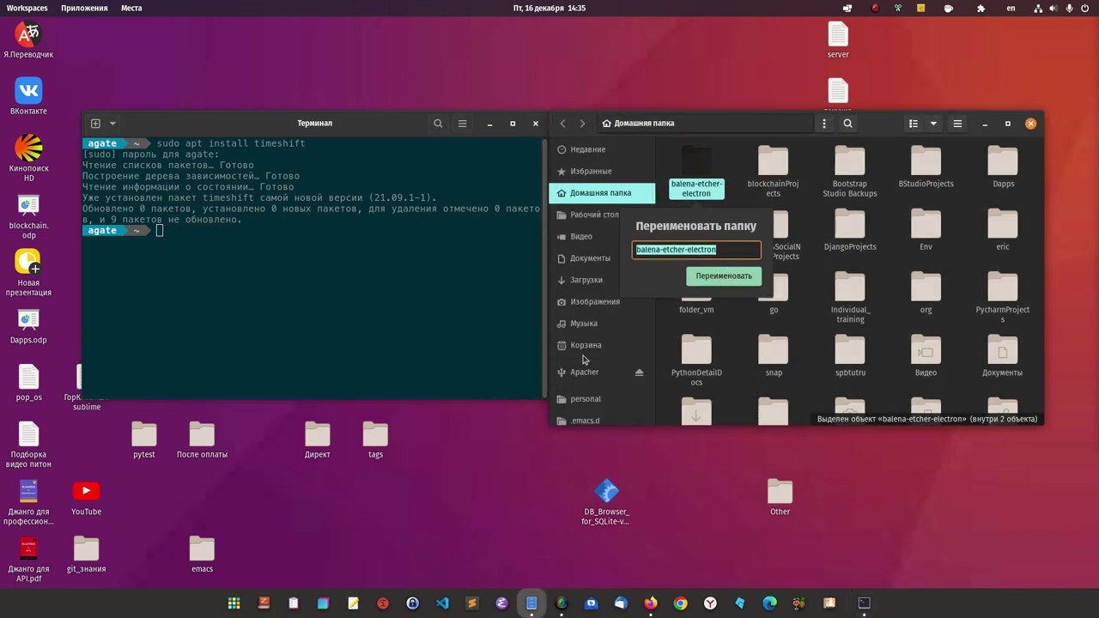
key("Escape")
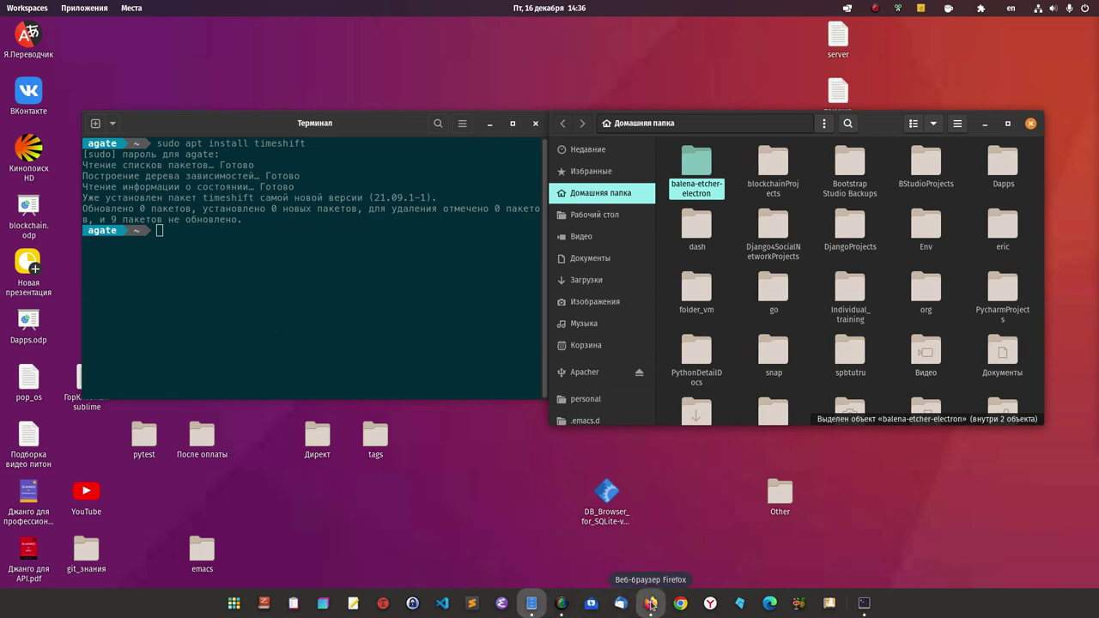
Step: Search the web for balena-etcher-electron in a new Firefox tab and open the official balenaEtcher page
left_click(650, 603)
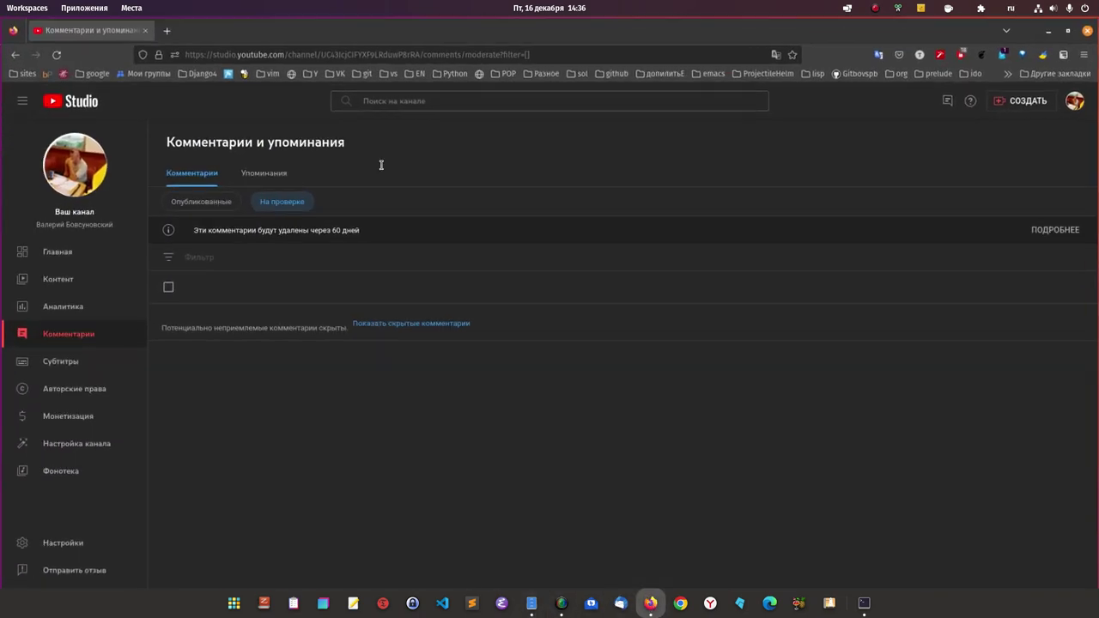
left_click(164, 29)
left_click(160, 52)
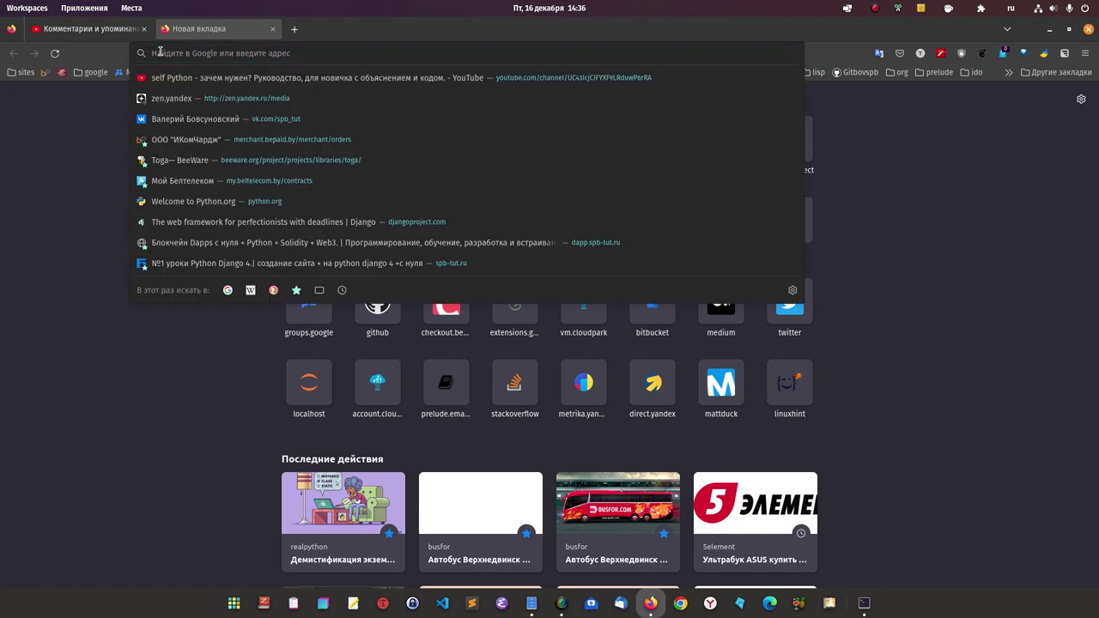
key("ctrl+v")
key("Return")
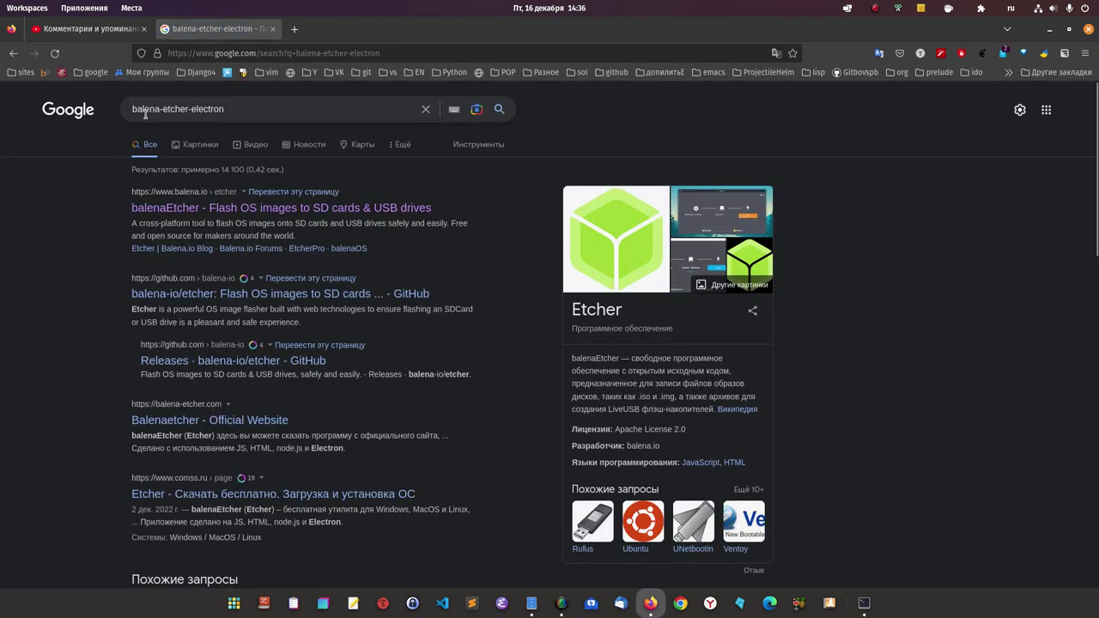
left_click(218, 215)
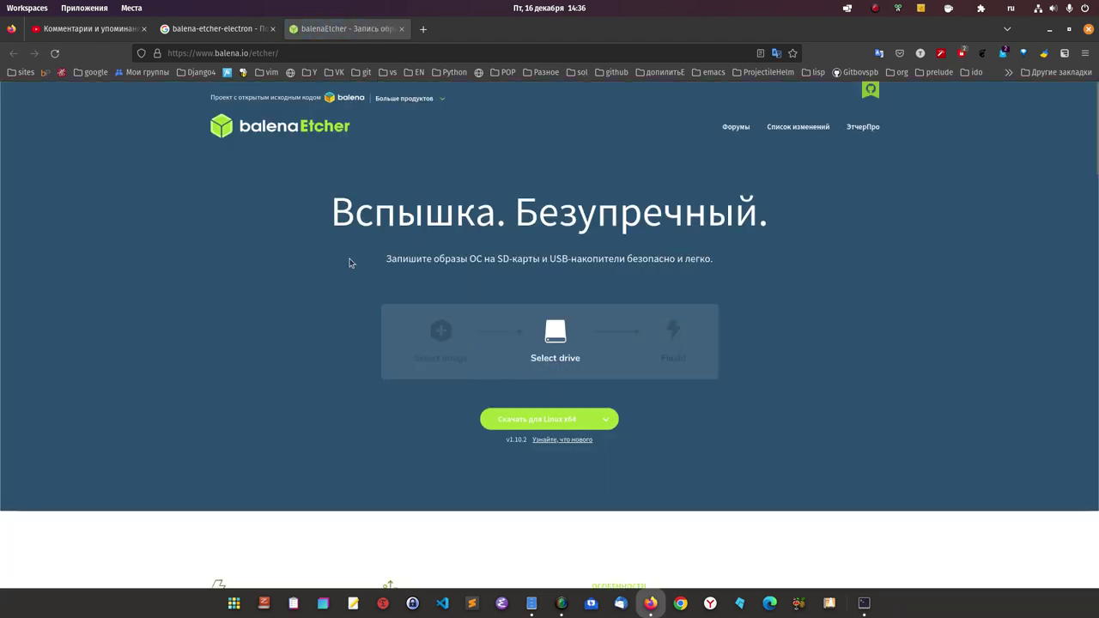
left_click(273, 53)
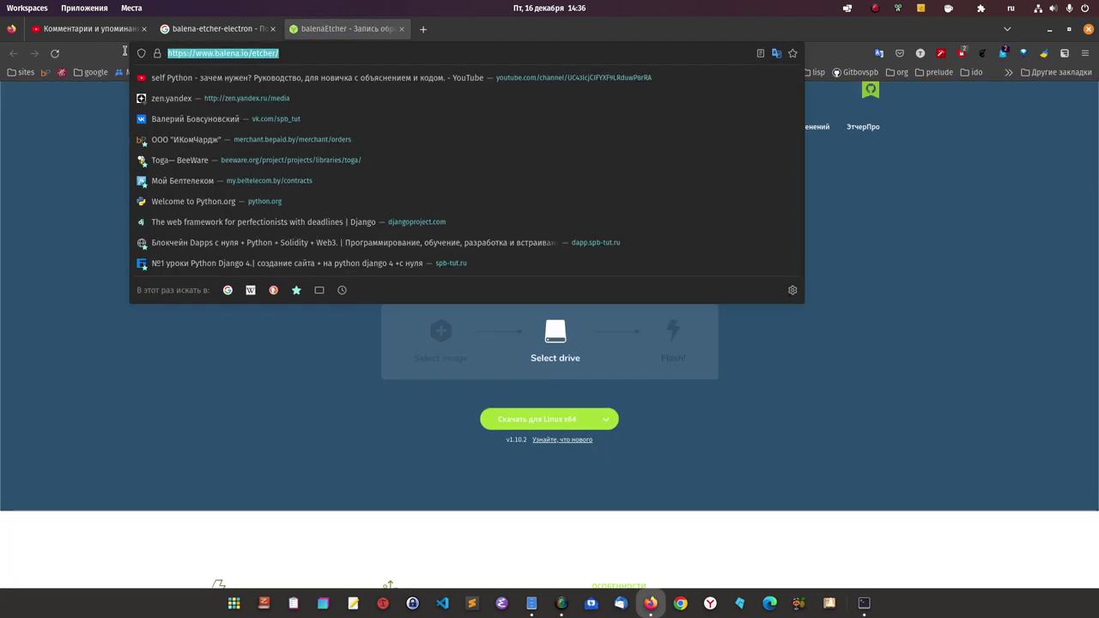
left_click(242, 447)
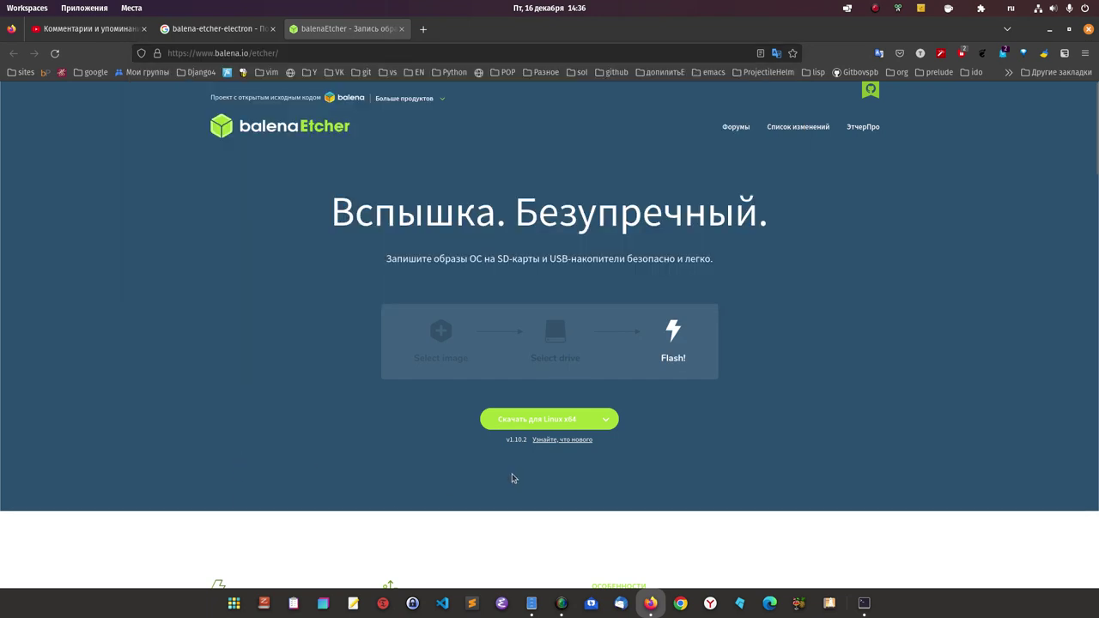
left_click(561, 421)
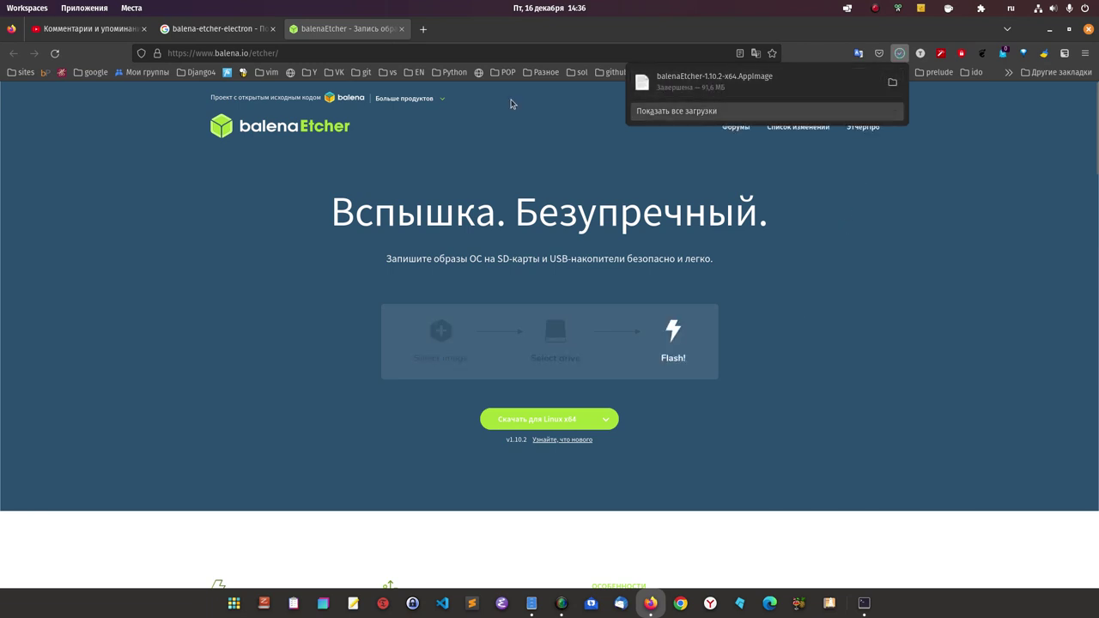
Step: Switch to the file manager, look inside the balena-etcher-electron folder and return to the home folder
left_click(540, 605)
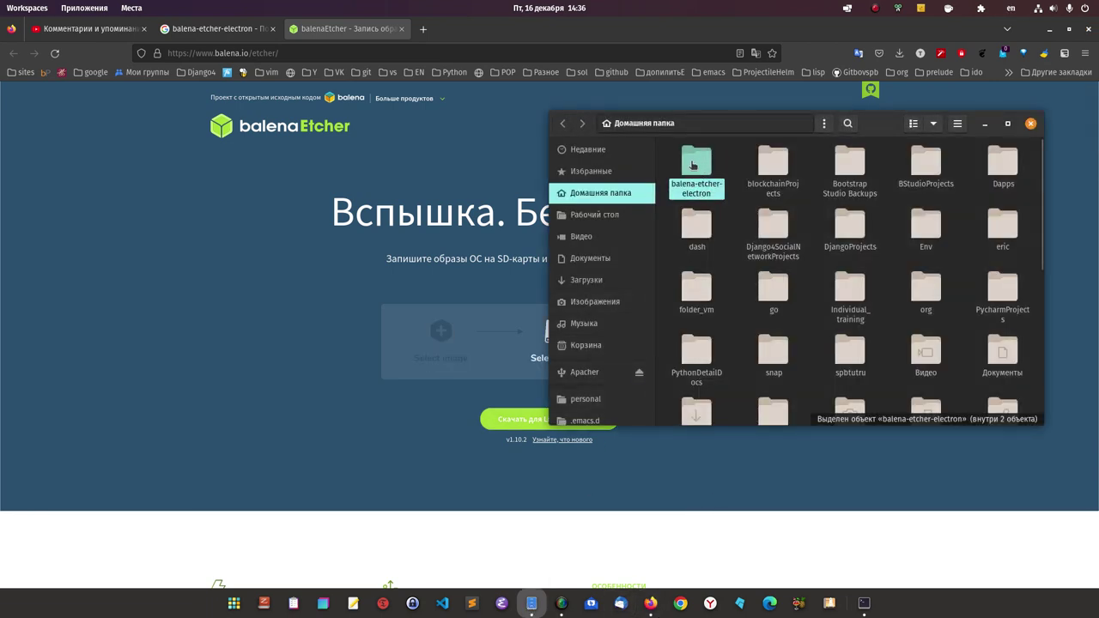
double_click(698, 168)
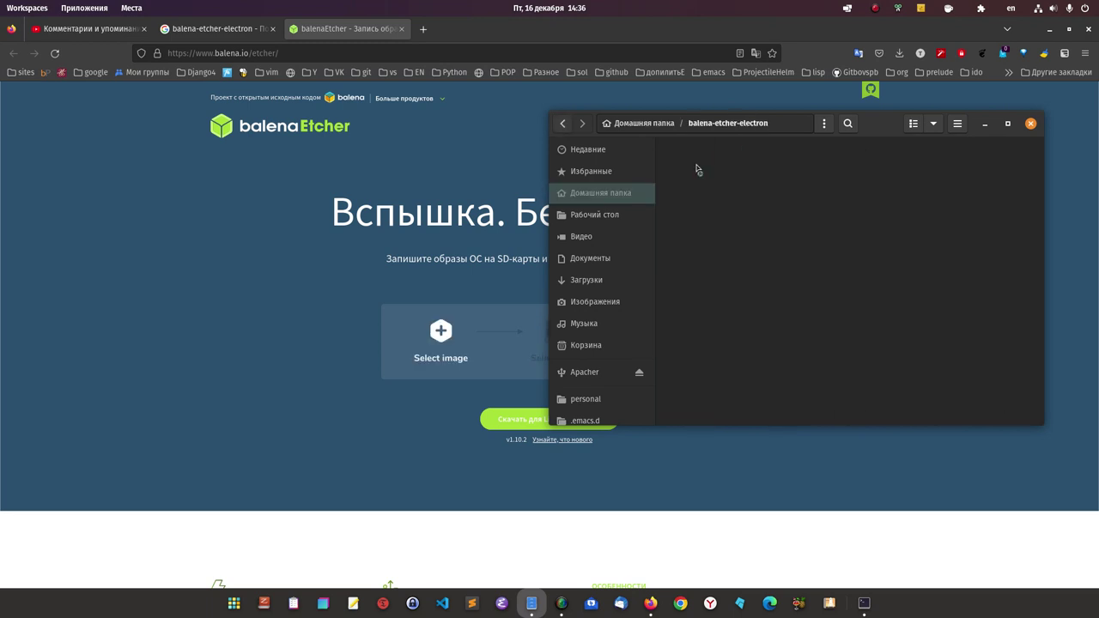
left_click_drag(564, 126, 561, 122)
left_click(561, 121)
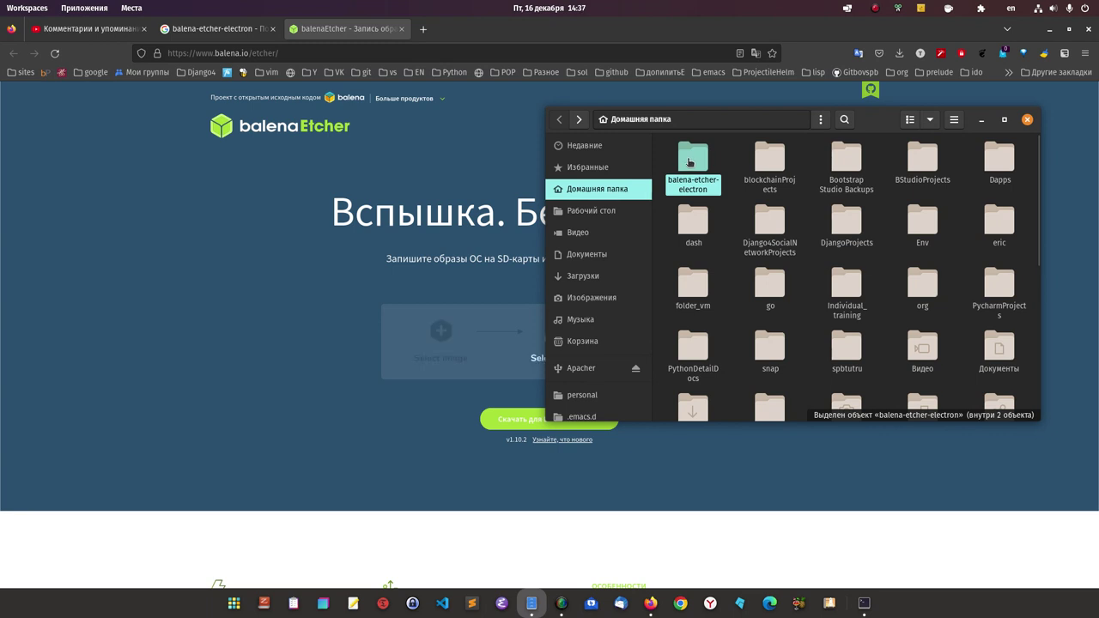
Step: Open a terminal in the balena-etcher-electron folder and list its files with ls
right_click(689, 162)
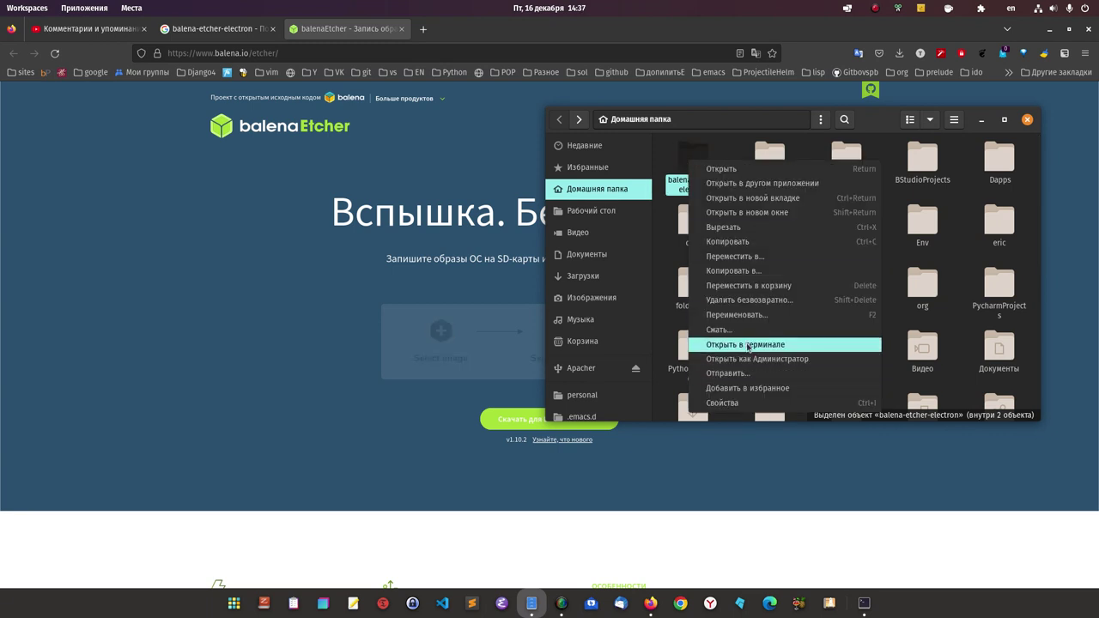
left_click(746, 344)
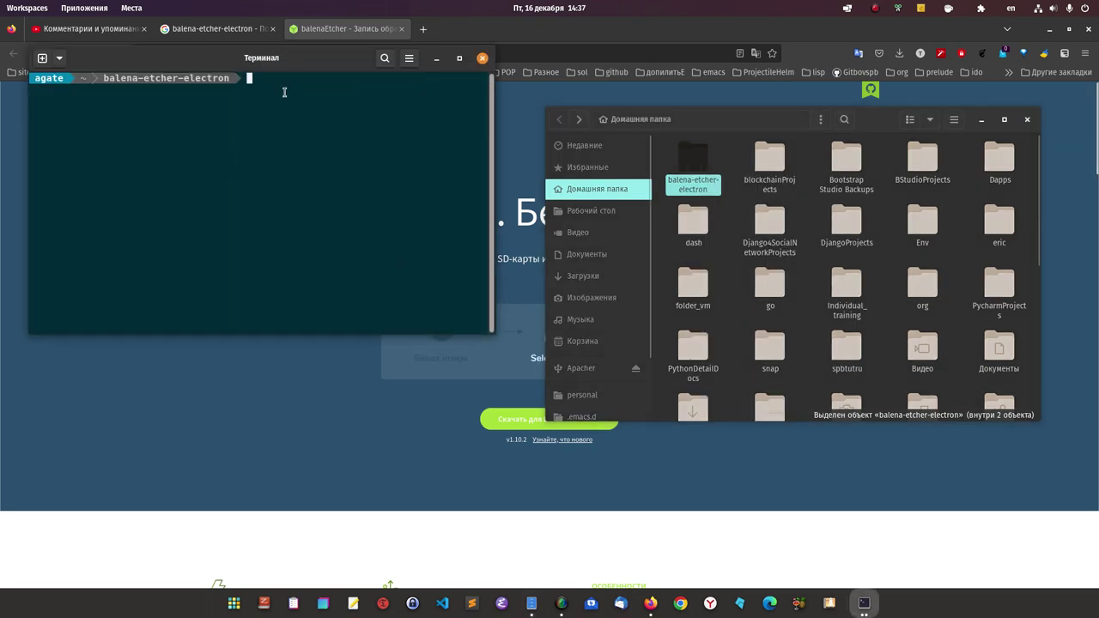
type("ls")
key("Return")
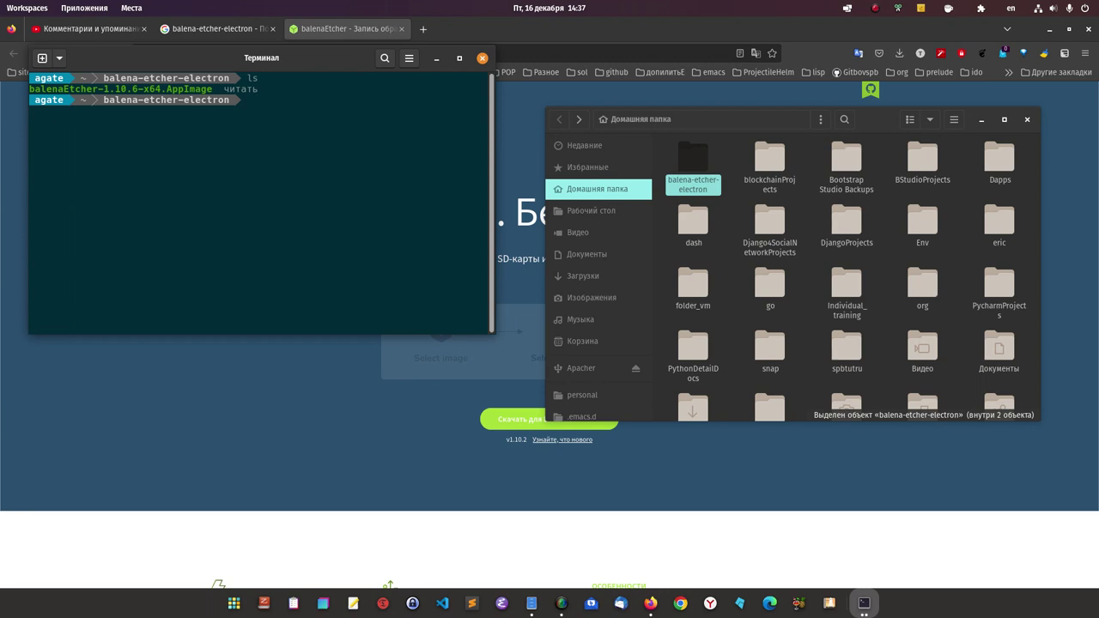
Step: Run ./balenaEtcher-1.10.6-x64.AppImage with sudo and authenticate with the account password
type("sudo ./")
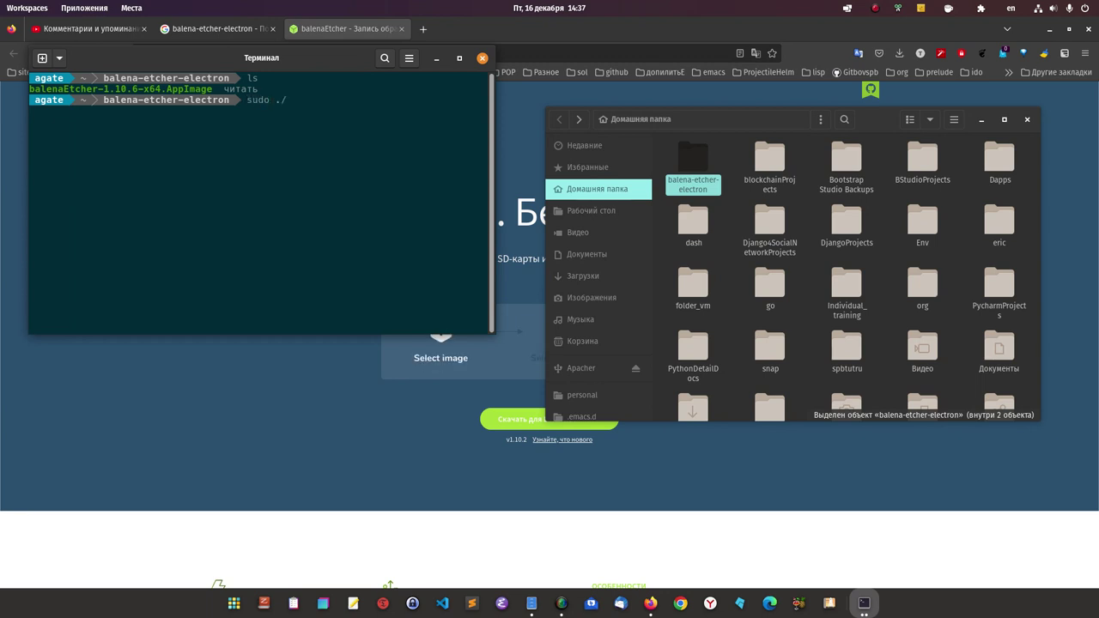
type("ba")
key("Tab")
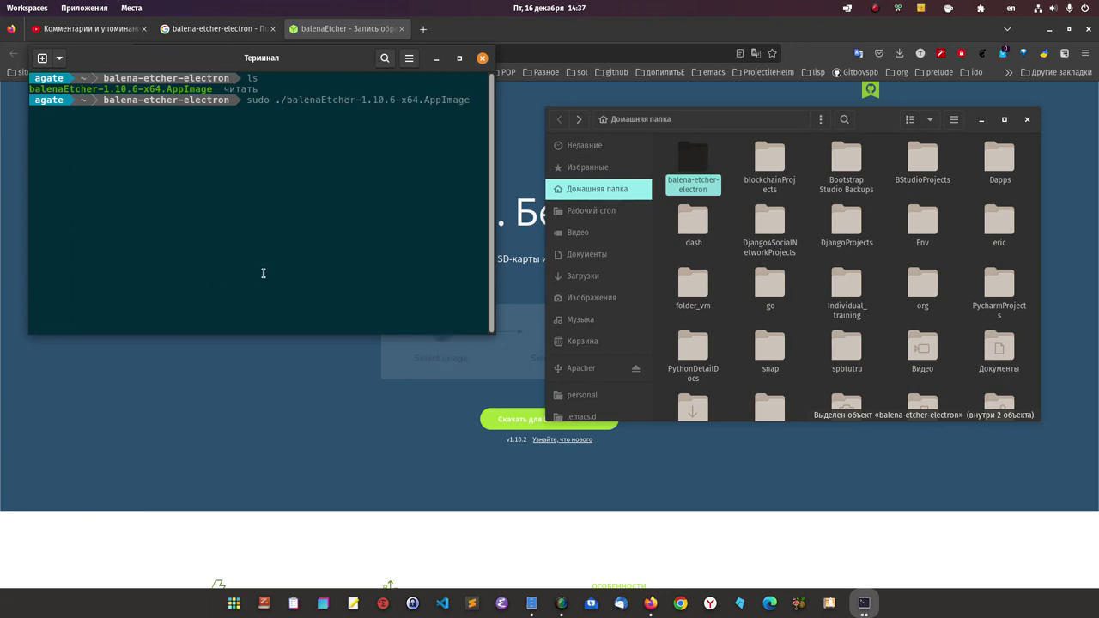
key("Return")
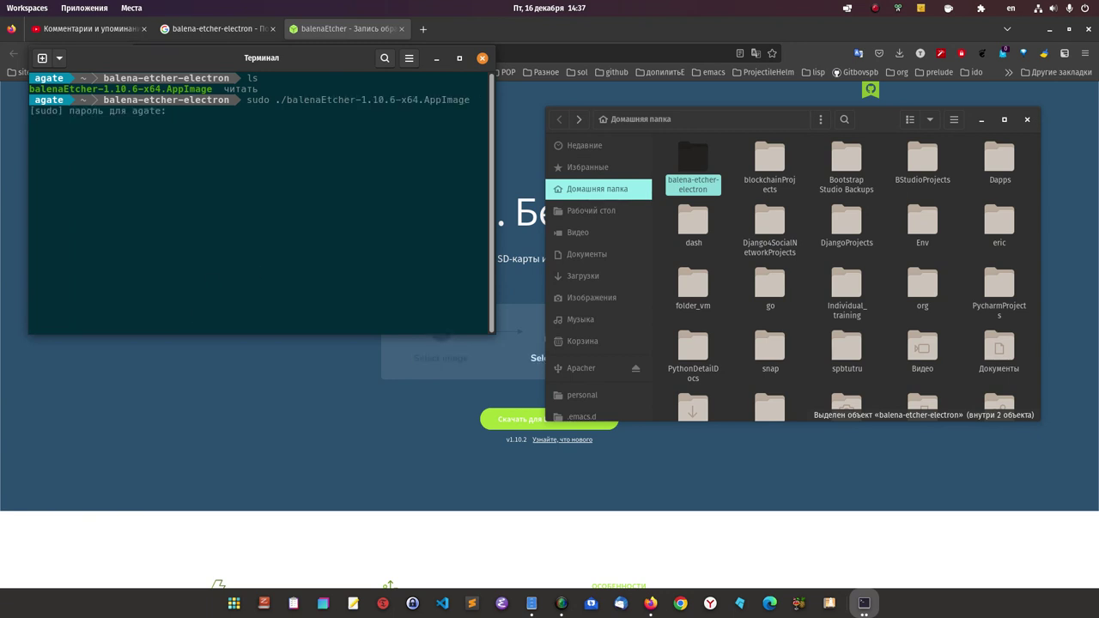
key("Return")
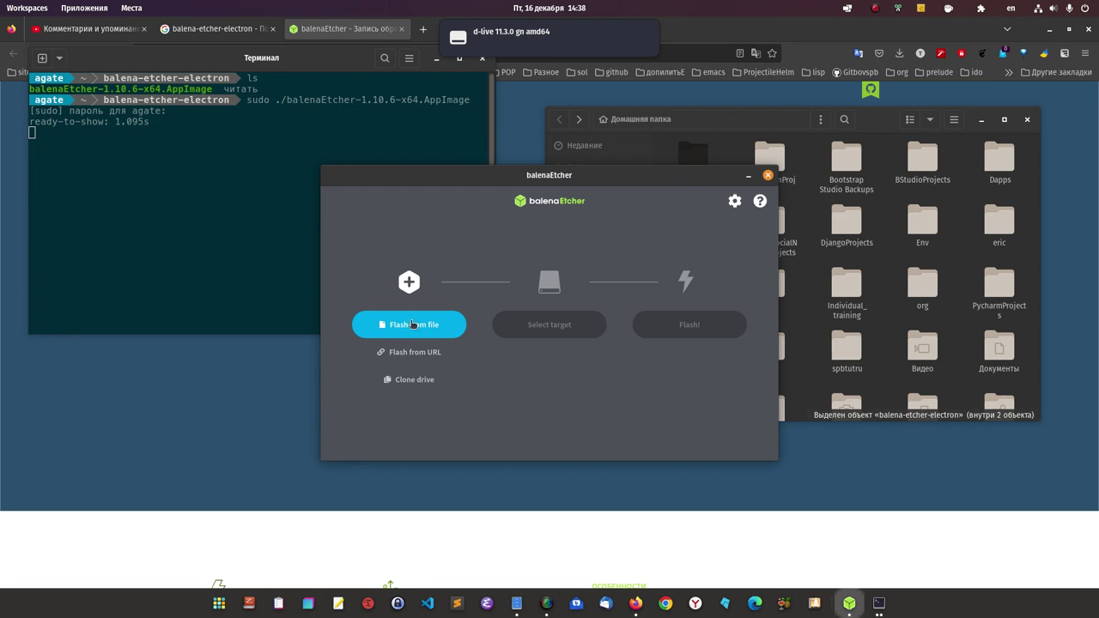
left_click(424, 30)
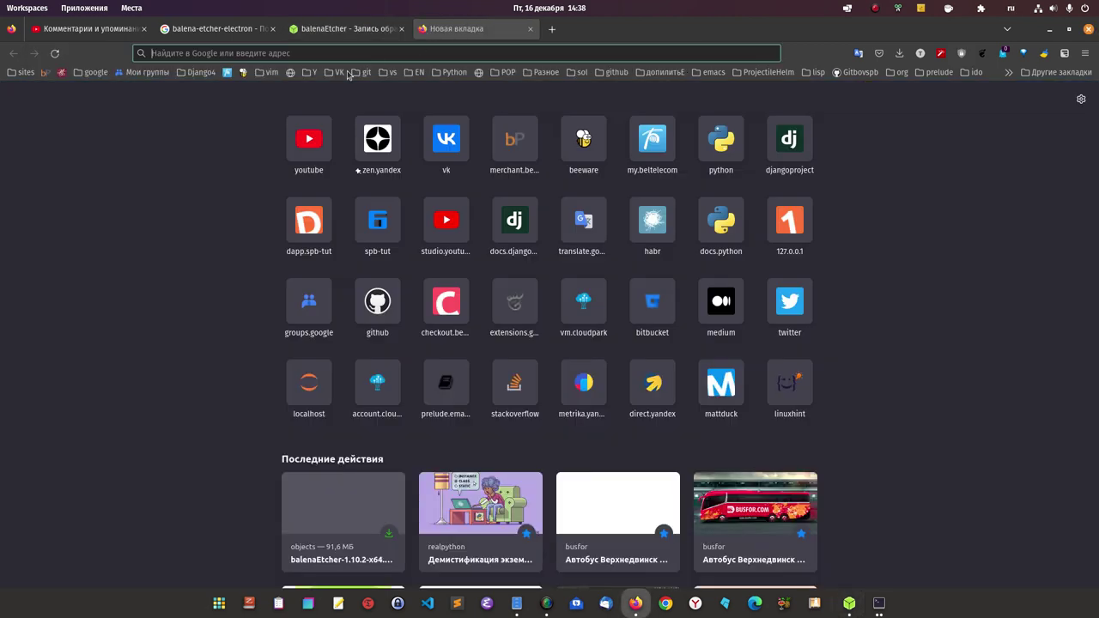
type("вуишфт")
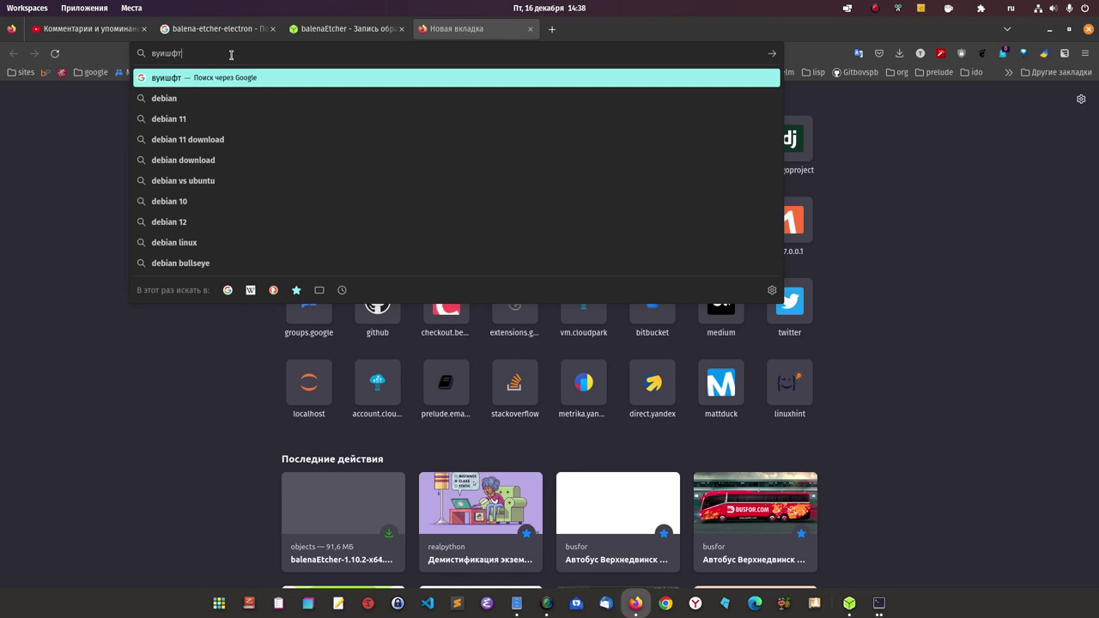
key("BackSpace")
key("BackSpace")
key("BackSpace")
key("BackSpace")
key("BackSpace")
key("BackSpace")
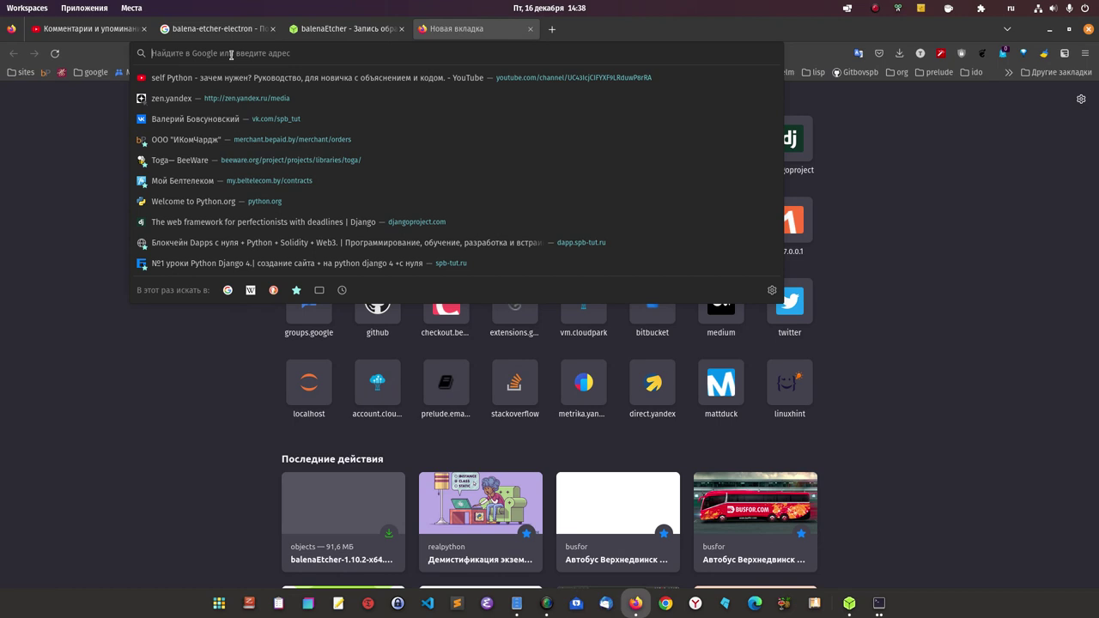
Step: Search the installed applications for GParted, launch it and authorize it with the account password
left_click(214, 605)
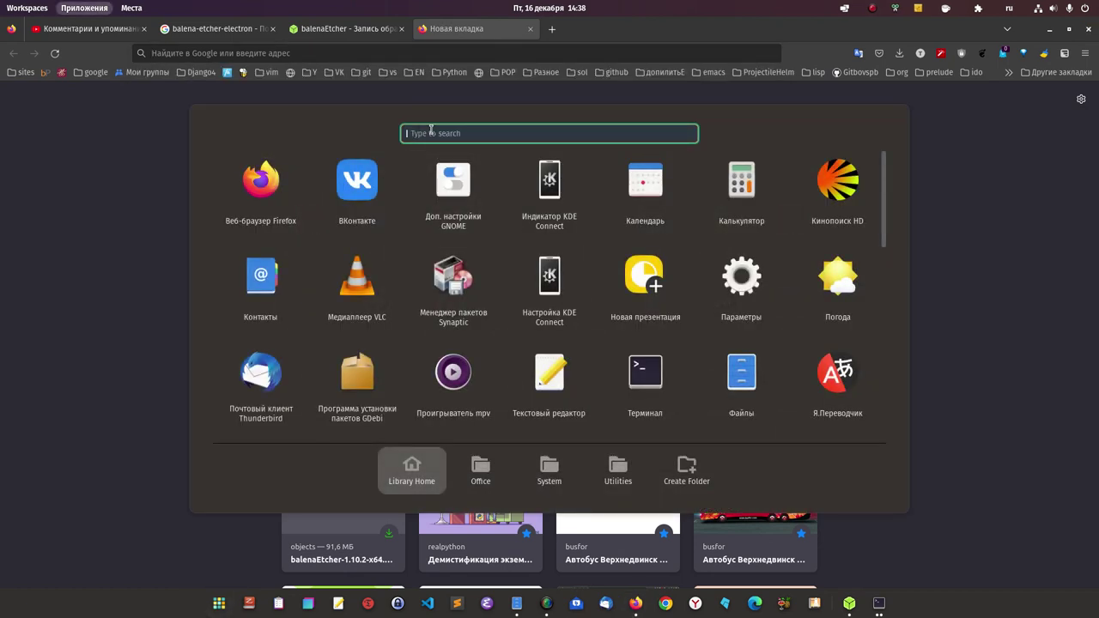
type("пзфкеу")
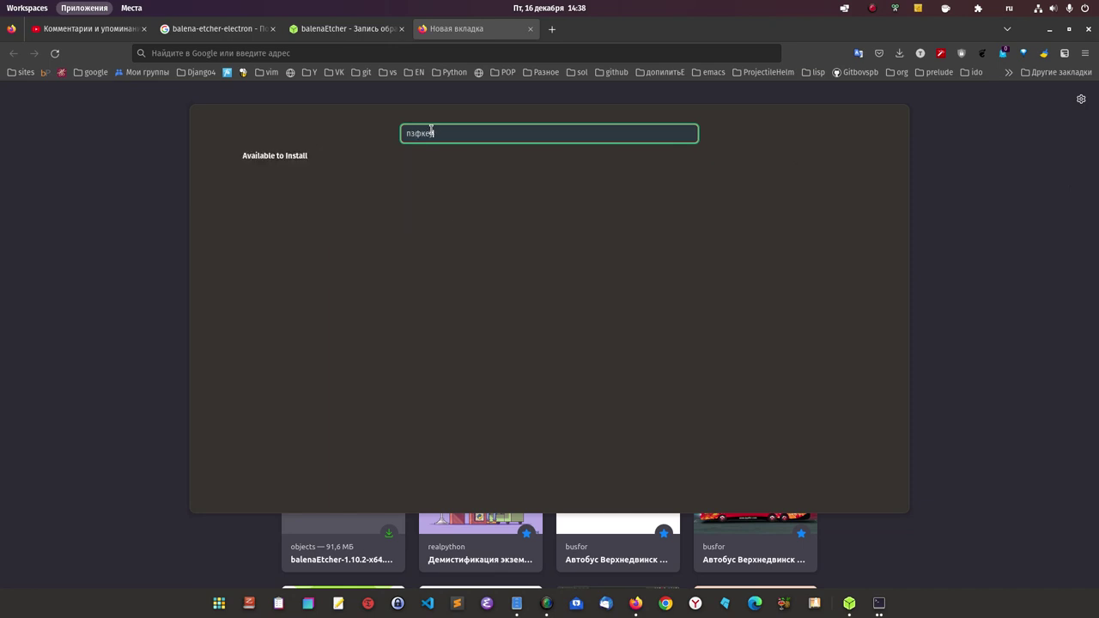
key("BackSpace")
key("BackSpace")
key("BackSpace")
key("BackSpace")
key("super+space")
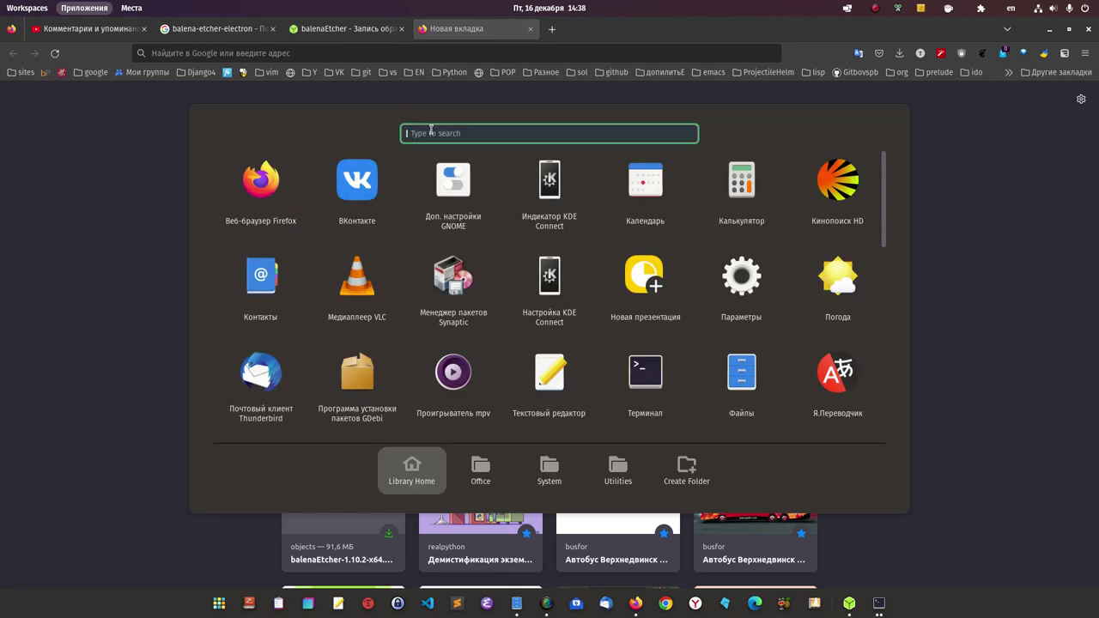
type("gpa")
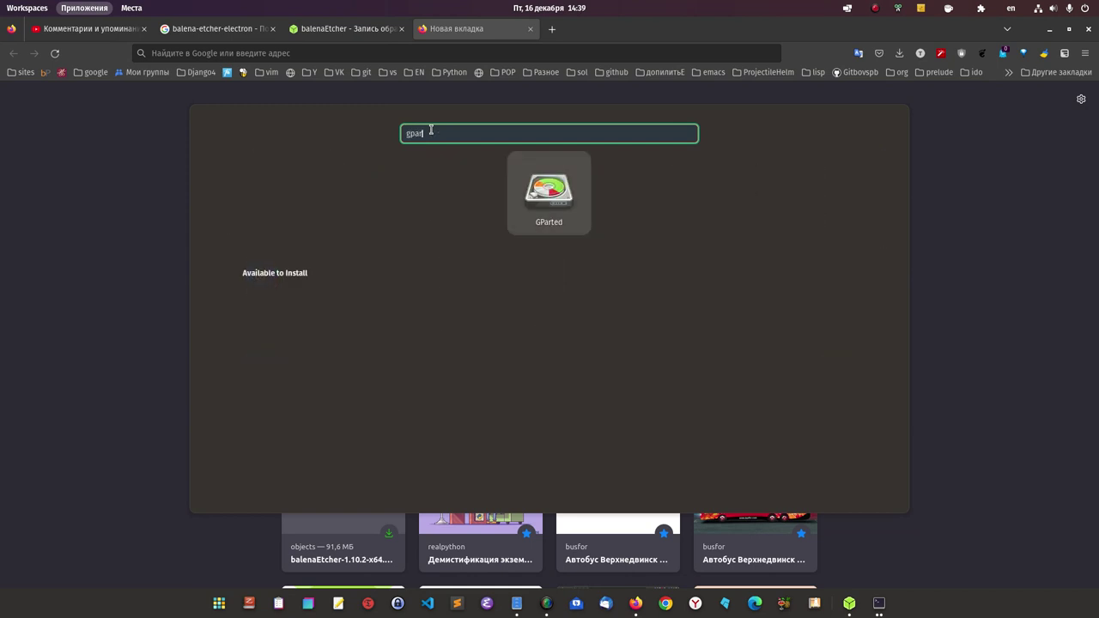
type("r")
left_click(555, 210)
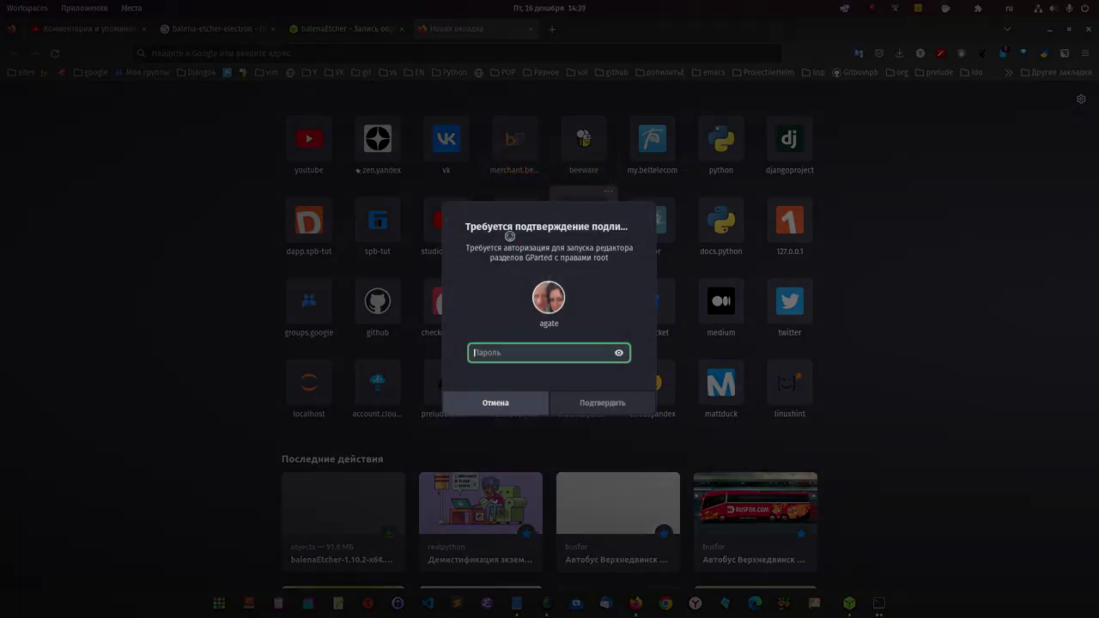
type("••••")
key("Return")
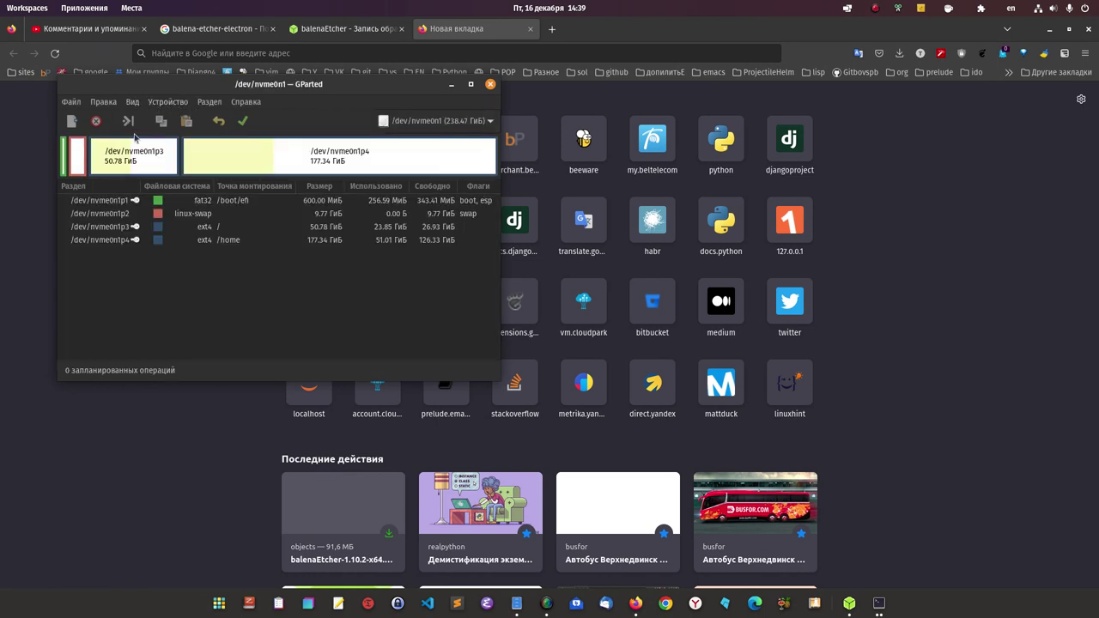
Step: Look through the list of connected drives in GParted and close the program
left_click(488, 121)
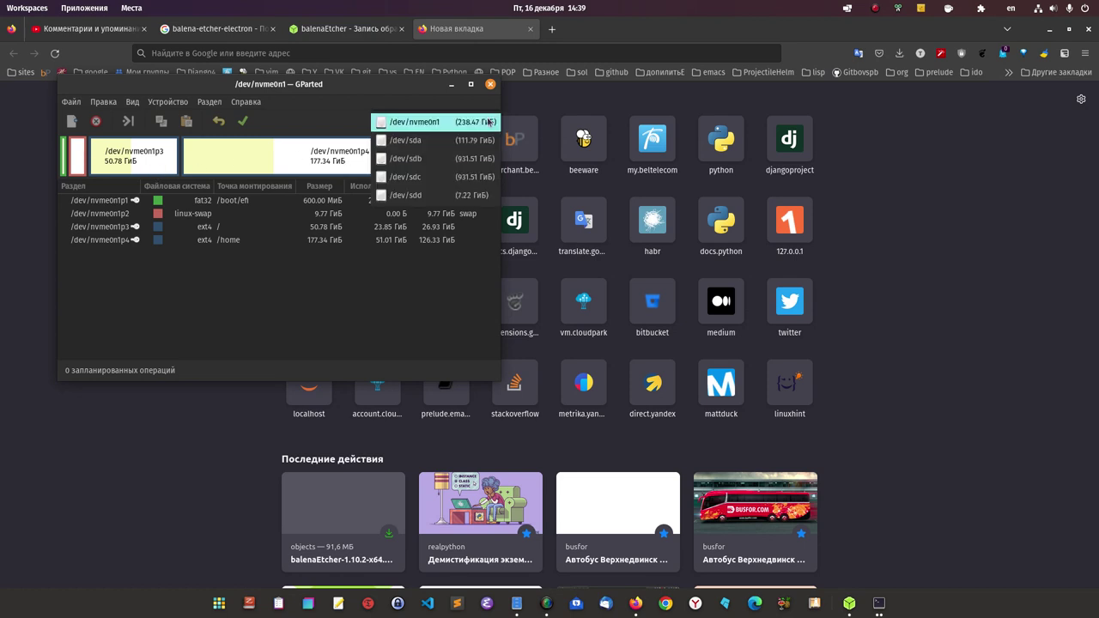
left_click(489, 121)
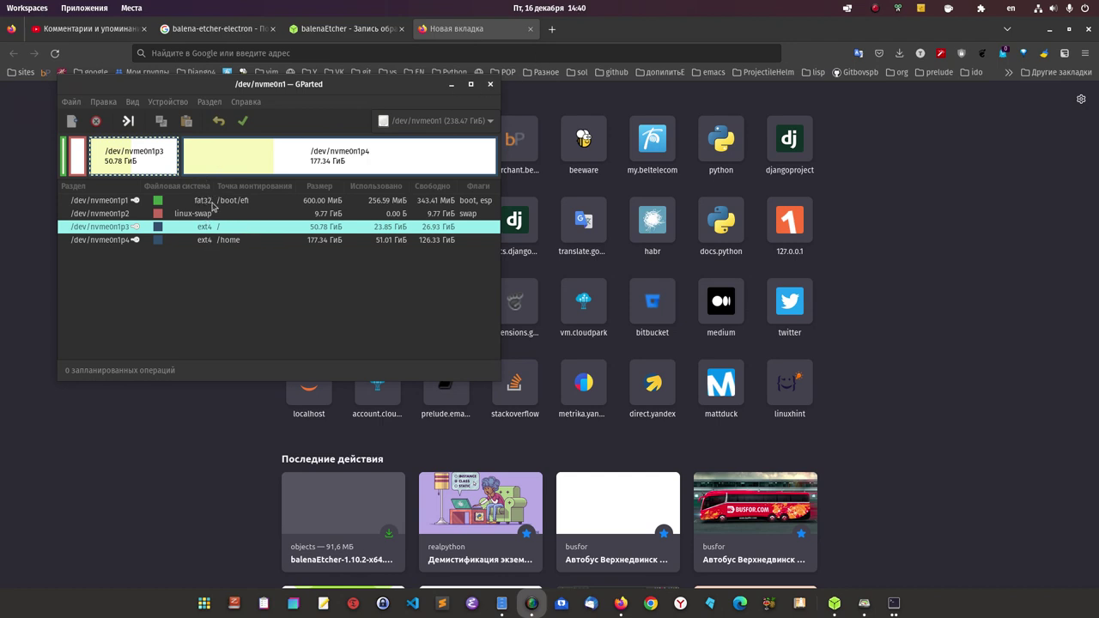
left_click(491, 86)
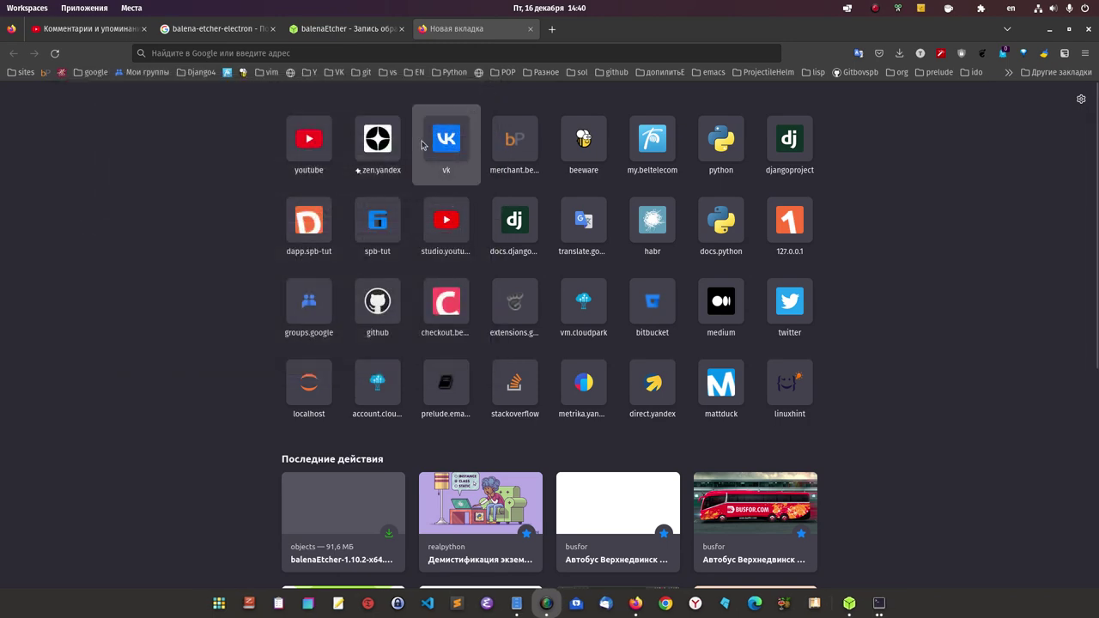
left_click(1048, 32)
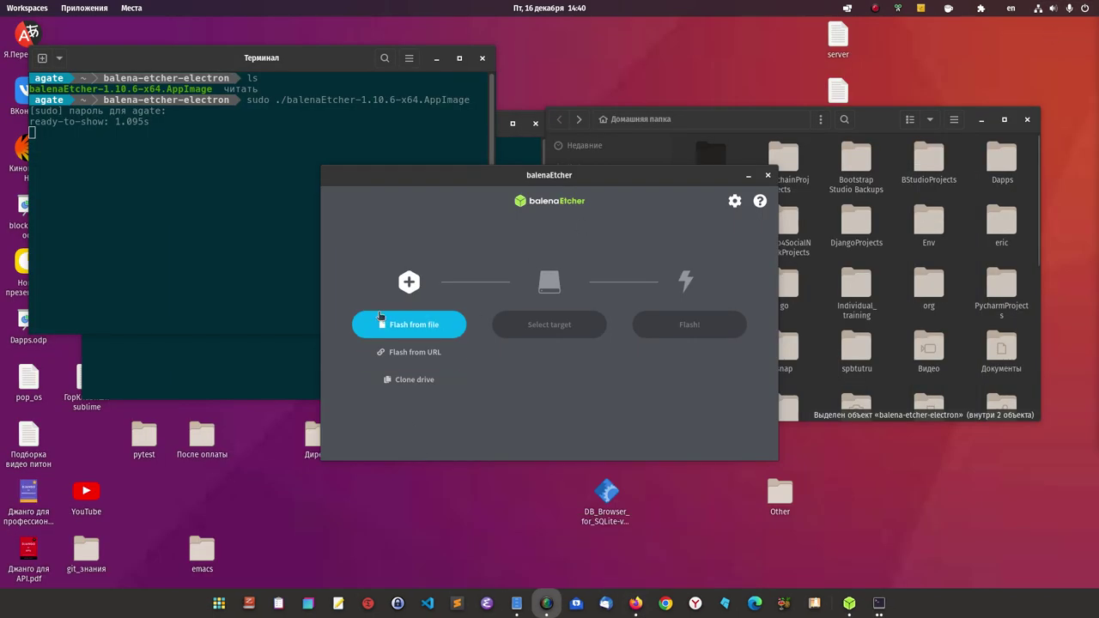
left_click(409, 327)
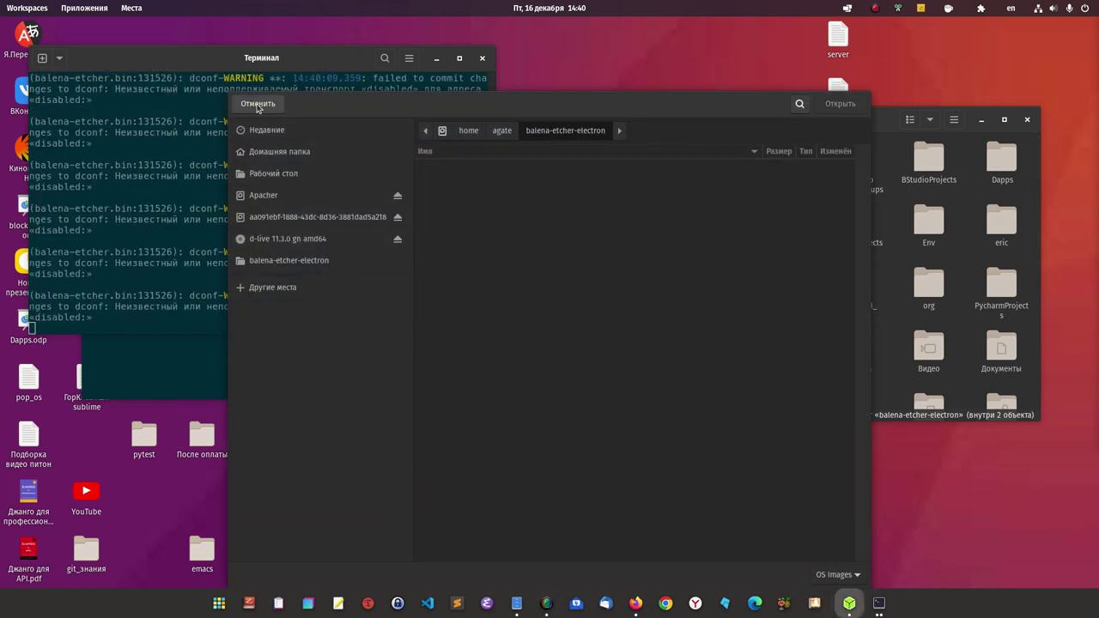
left_click(257, 104)
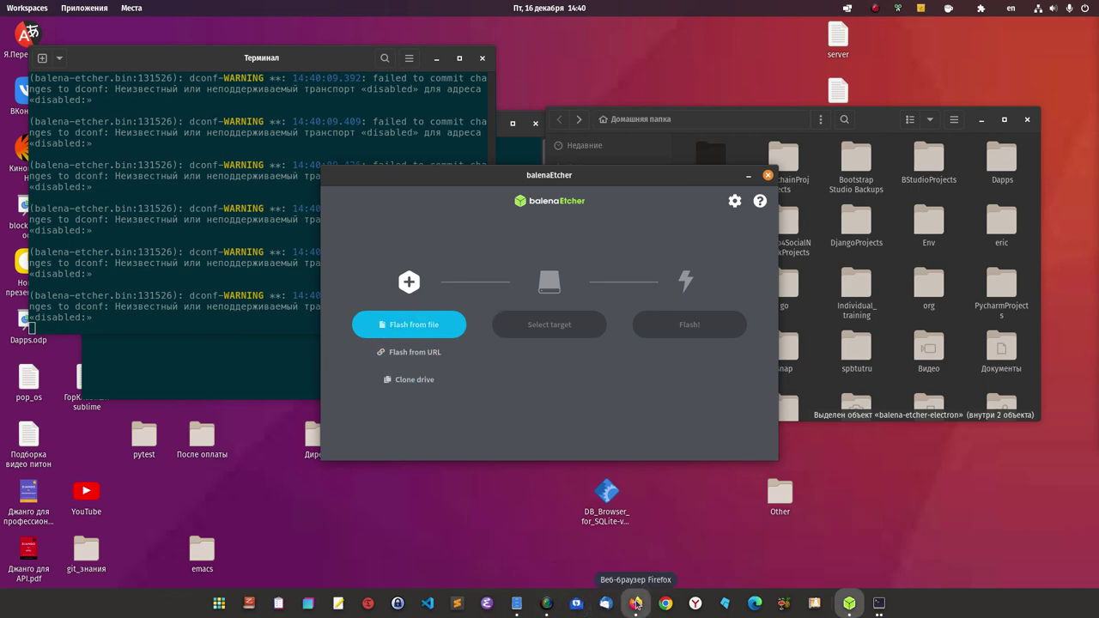
Step: Switch to Firefox and run a Google search for "download live sd debian 11"
left_click(635, 603)
left_click(251, 53)
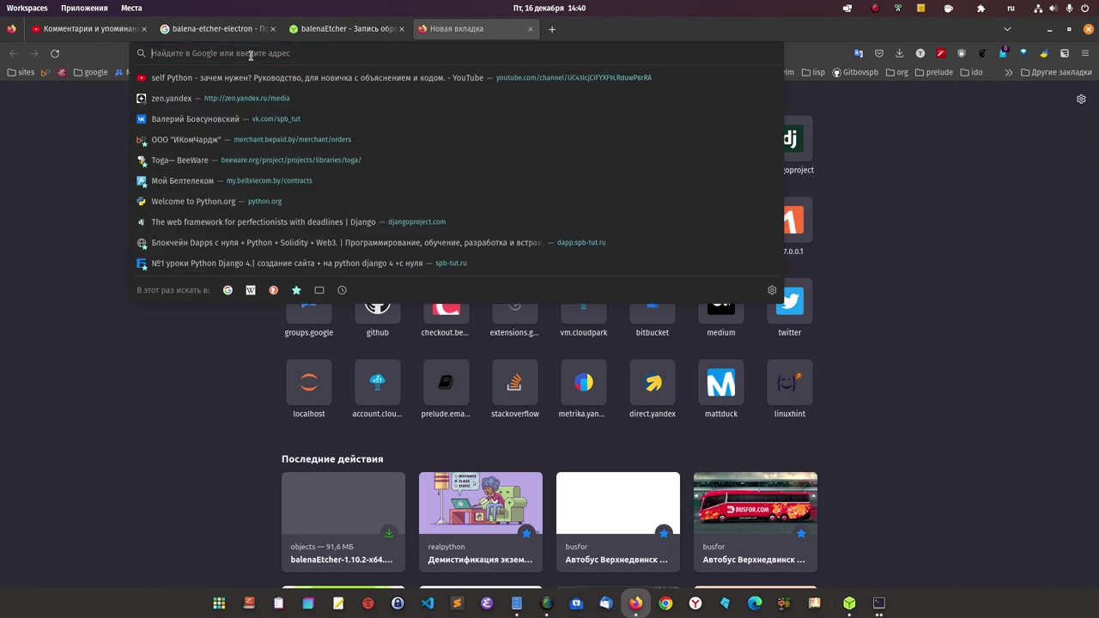
type("вуишфт")
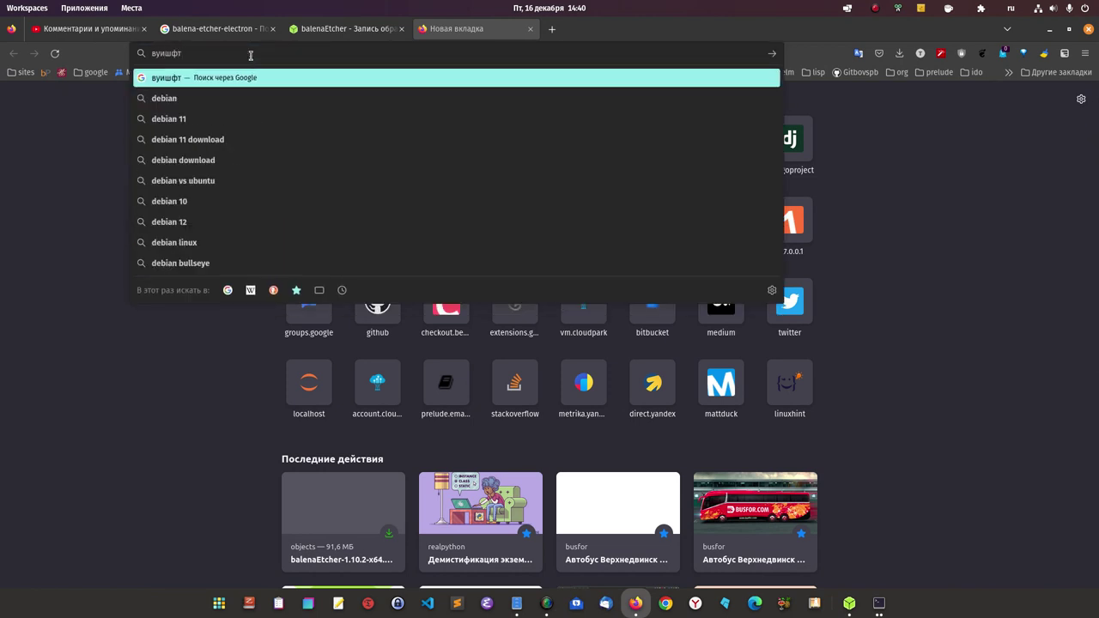
key("BackSpace")
key("BackSpace")
key("BackSpace")
key("BackSpace")
key("BackSpace")
key("BackSpace")
key("super+space")
type("de")
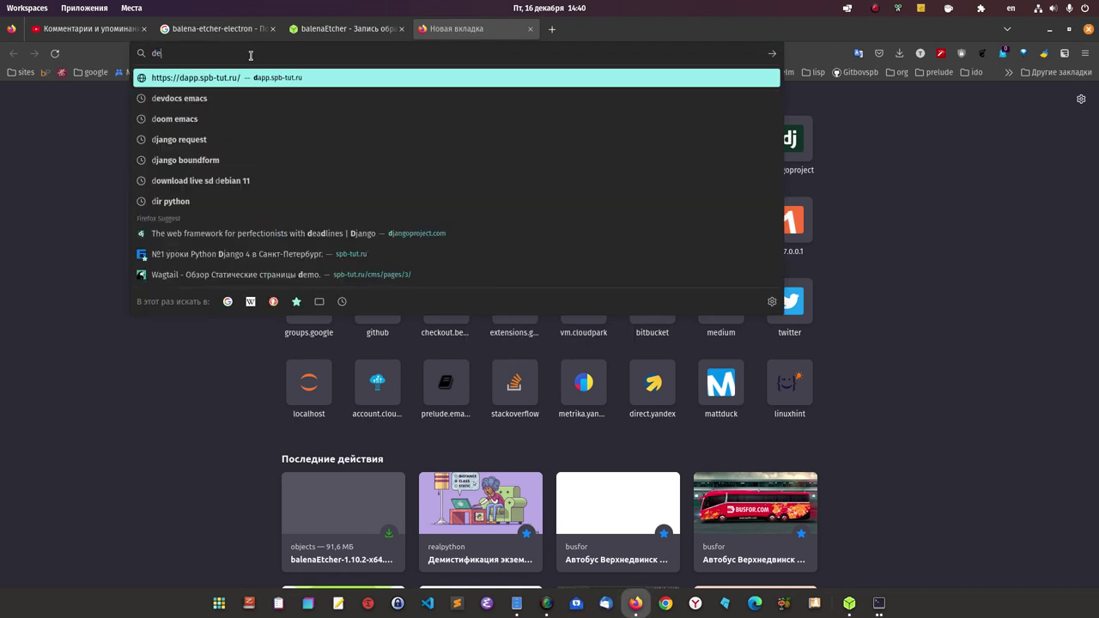
type("bian li")
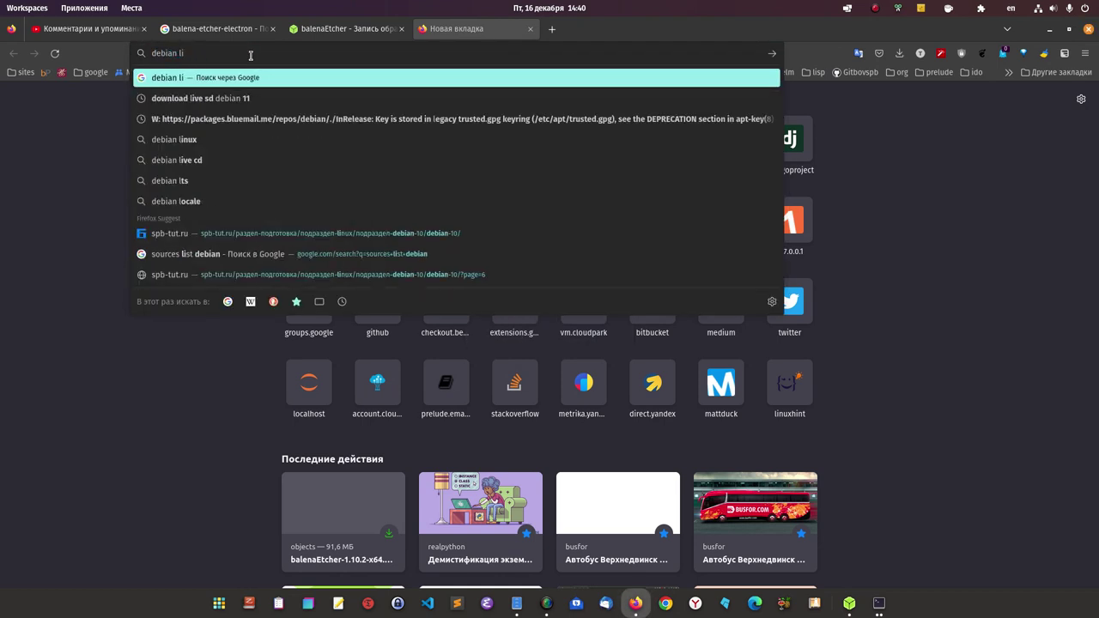
type("ve")
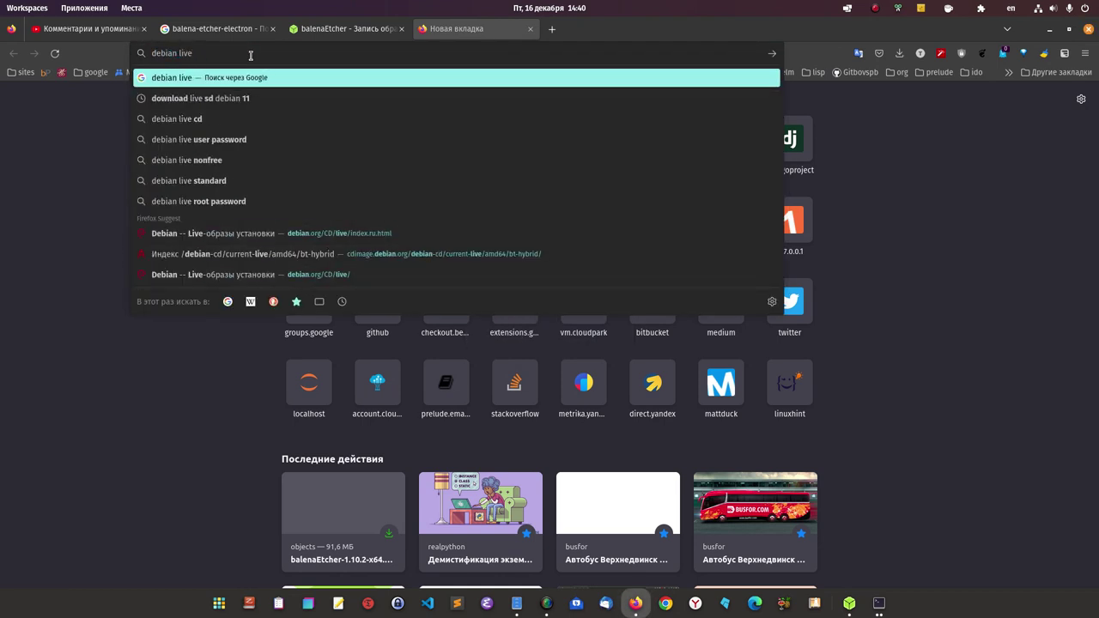
left_click(189, 100)
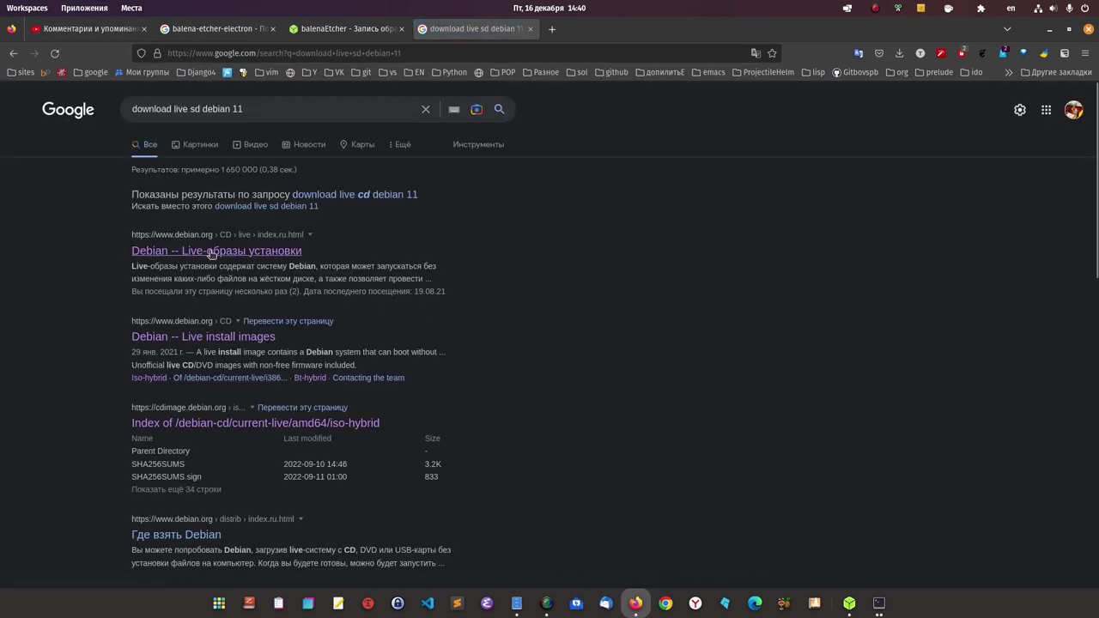
Step: Open Debian's live install images page in a new tab and view the amd64 BitTorrent image listing
right_click(198, 254)
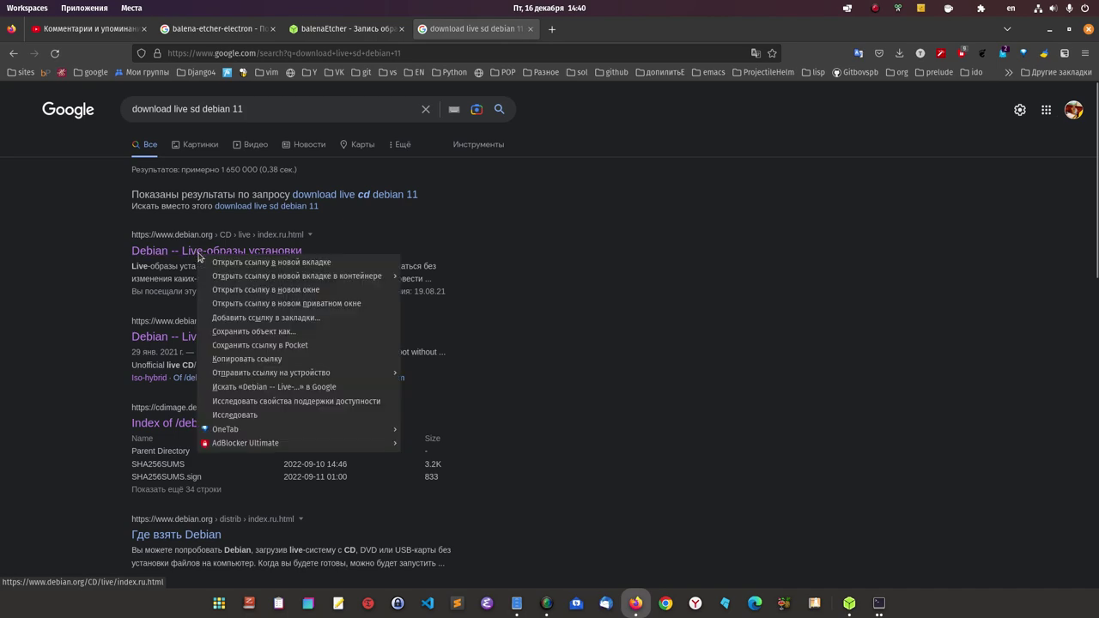
key("Escape")
middle_click(228, 259)
key("ctrl+Tab")
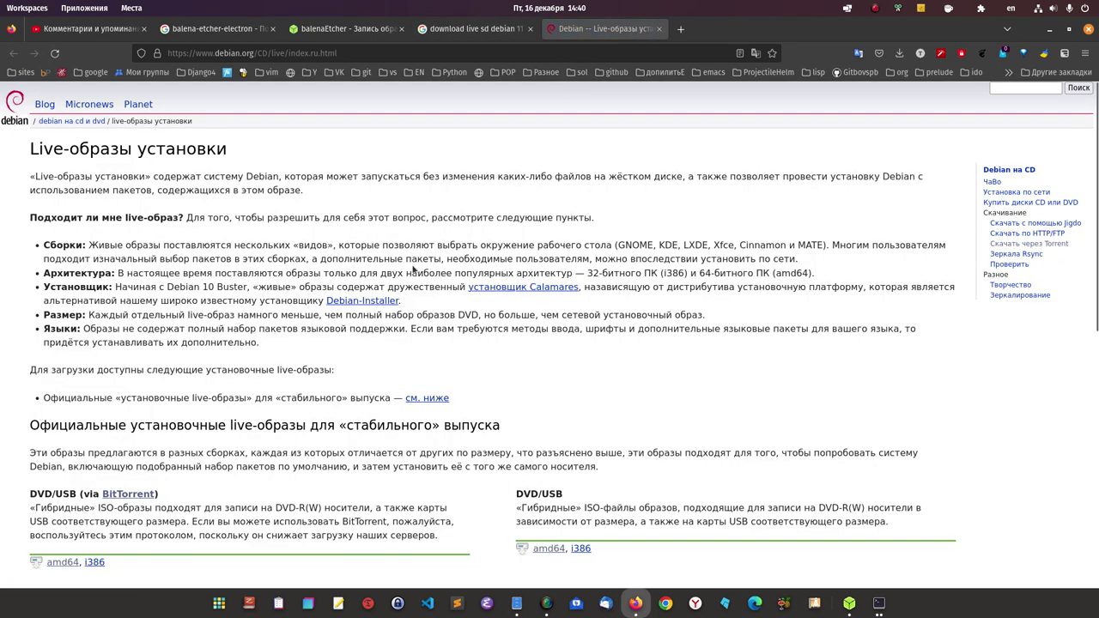
scroll(412, 271, "down", 3)
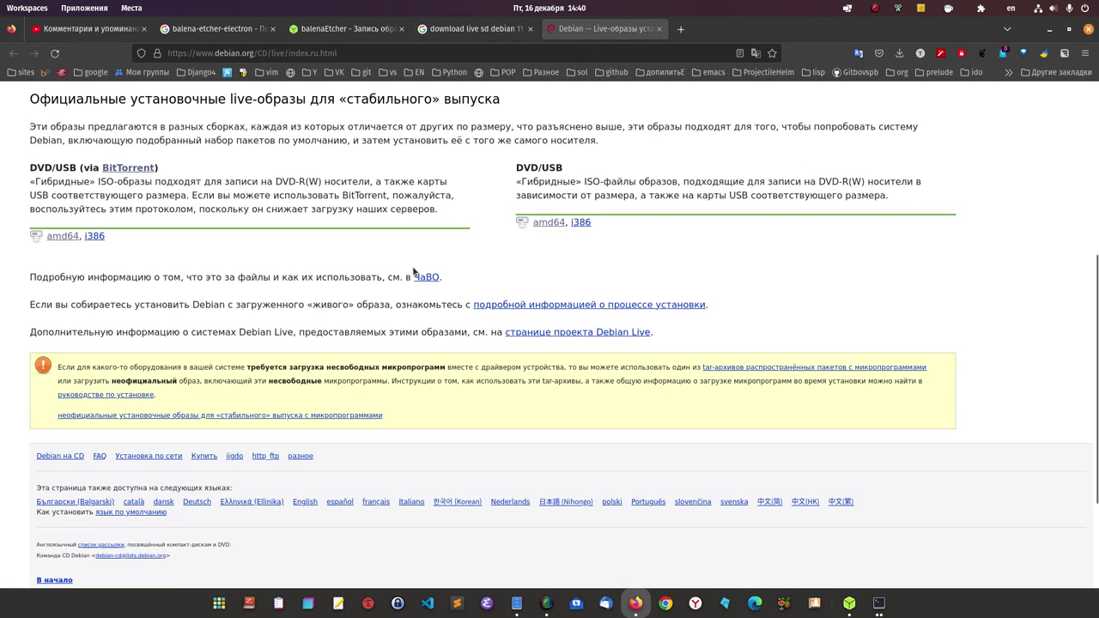
left_click(63, 237)
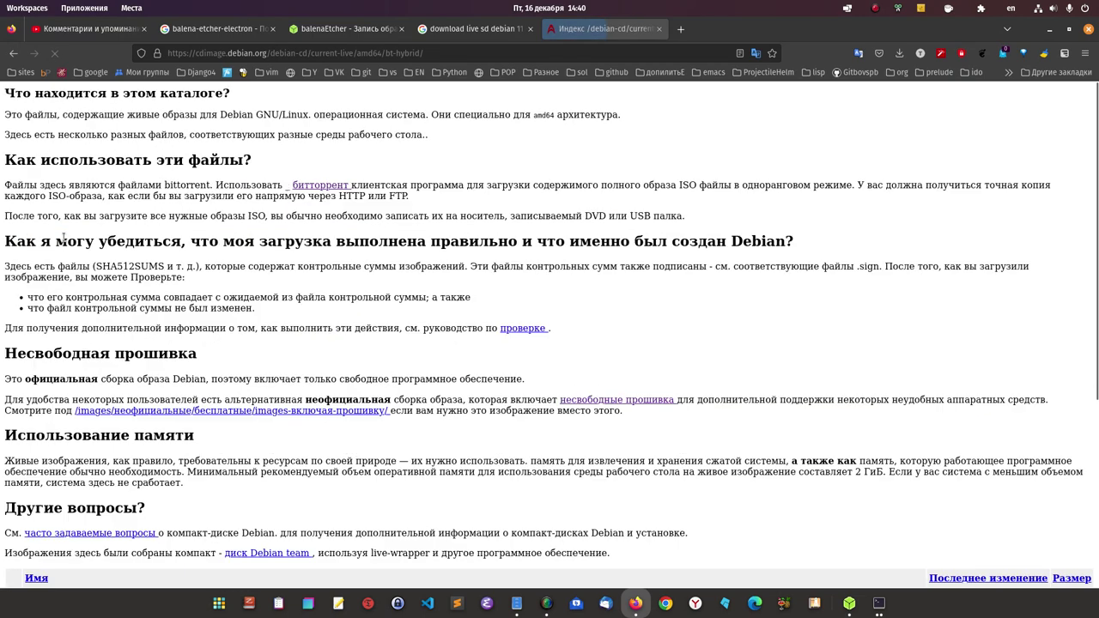
scroll(355, 301, "down", 5)
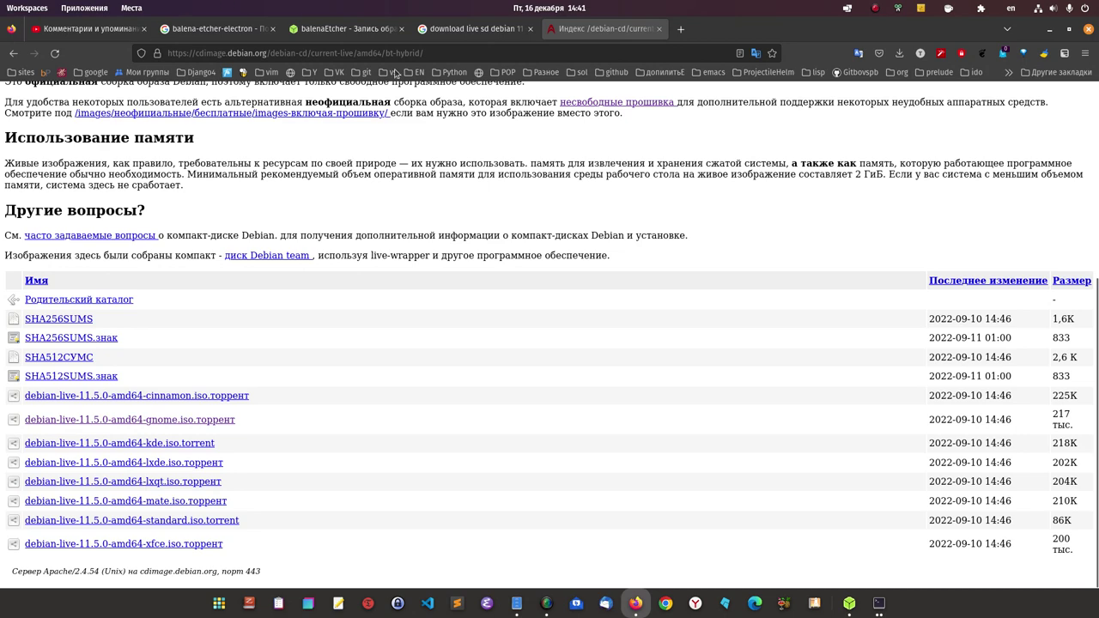
Step: Check the home folder for debian-live-11.5.0-amd64-gnome.iso, close the file manager and return to balenaEtcher
left_click(516, 604)
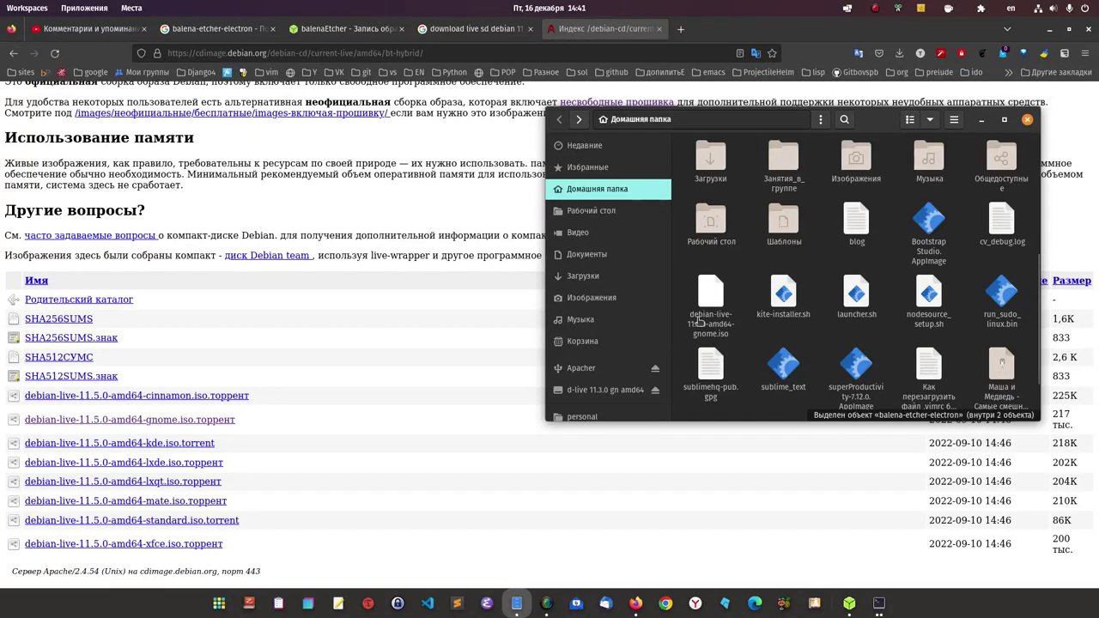
left_click(1025, 121)
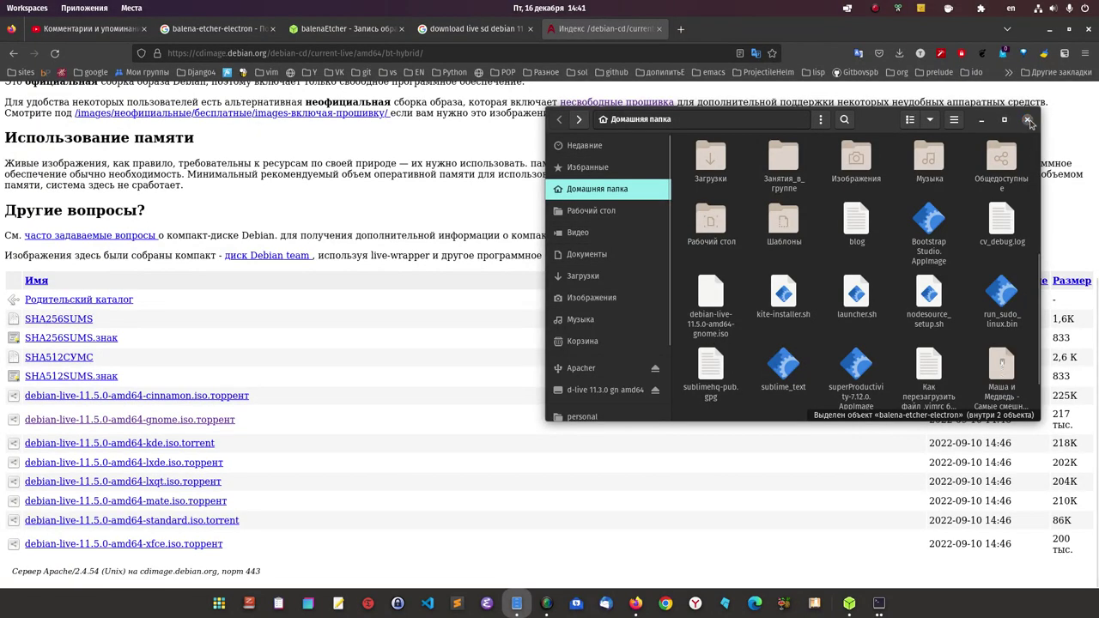
left_click(1050, 30)
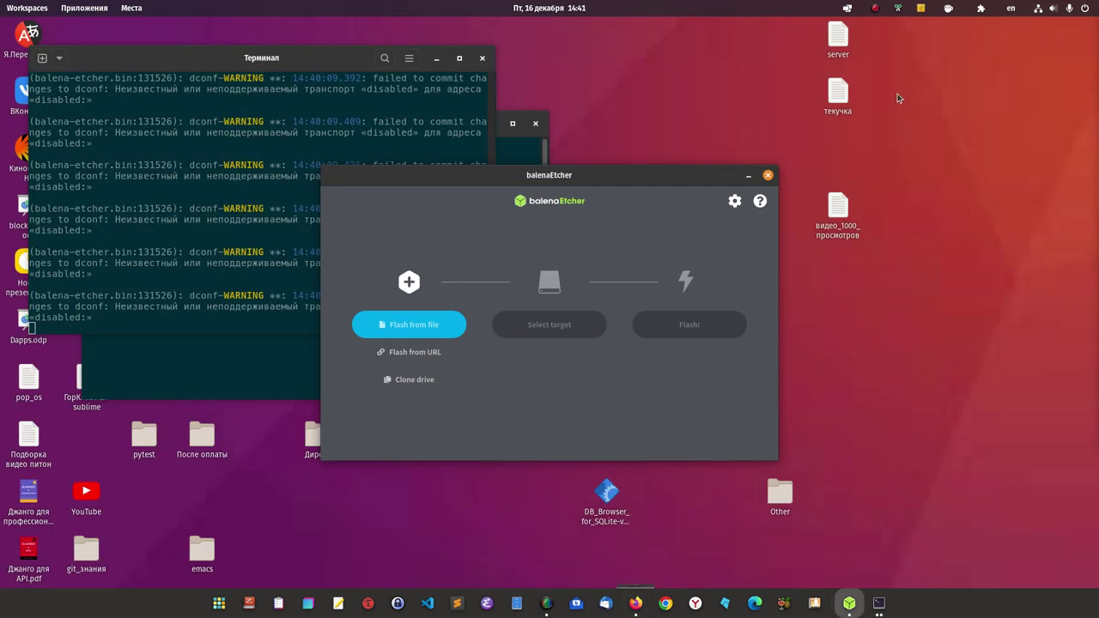
Step: Choose debian-live-11.5.0-amd64-gnome.iso from the agate home folder as the image to flash
left_click(422, 327)
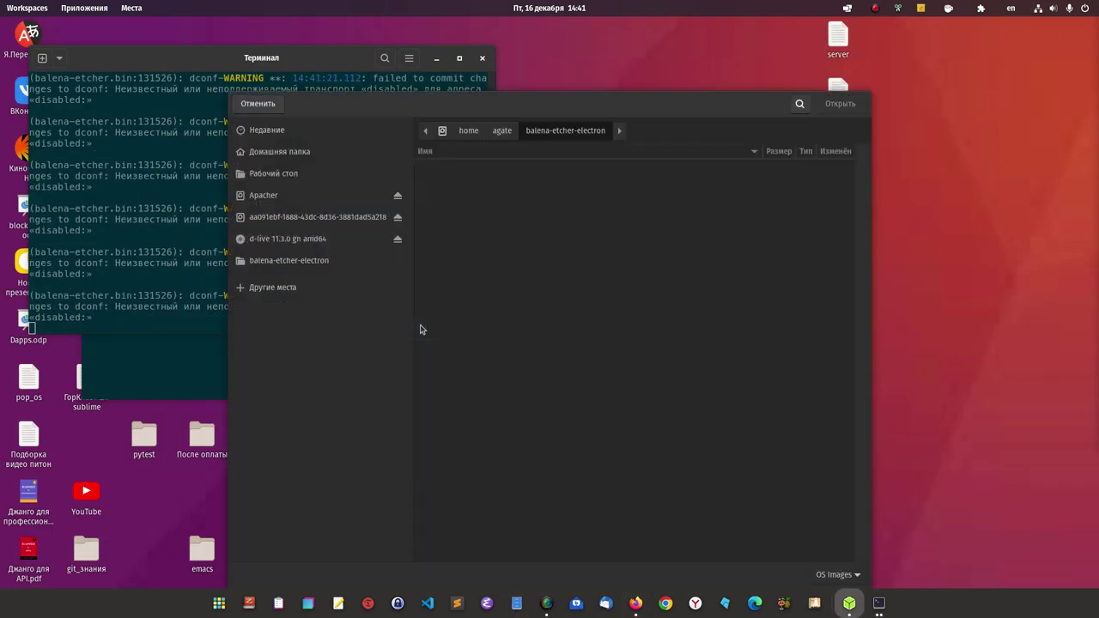
left_click(465, 133)
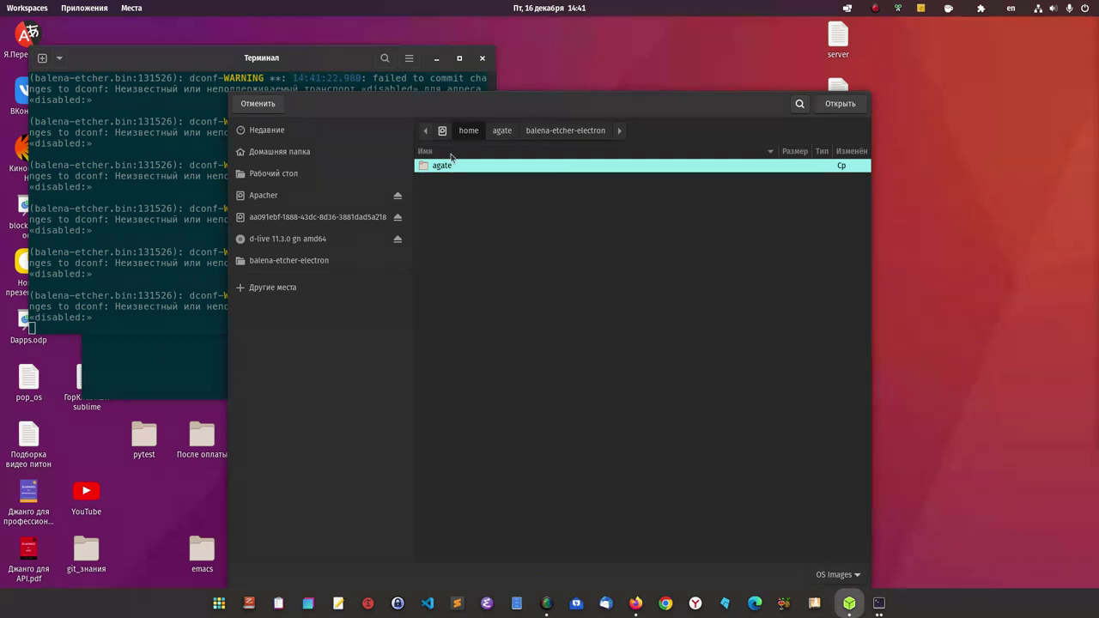
double_click(444, 168)
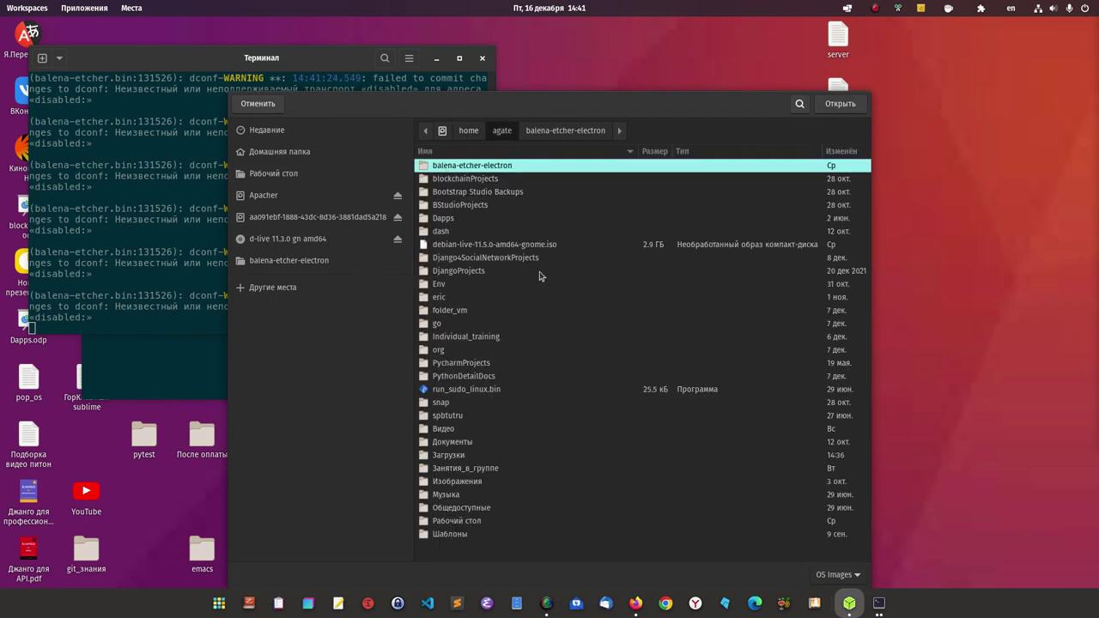
left_click(471, 246)
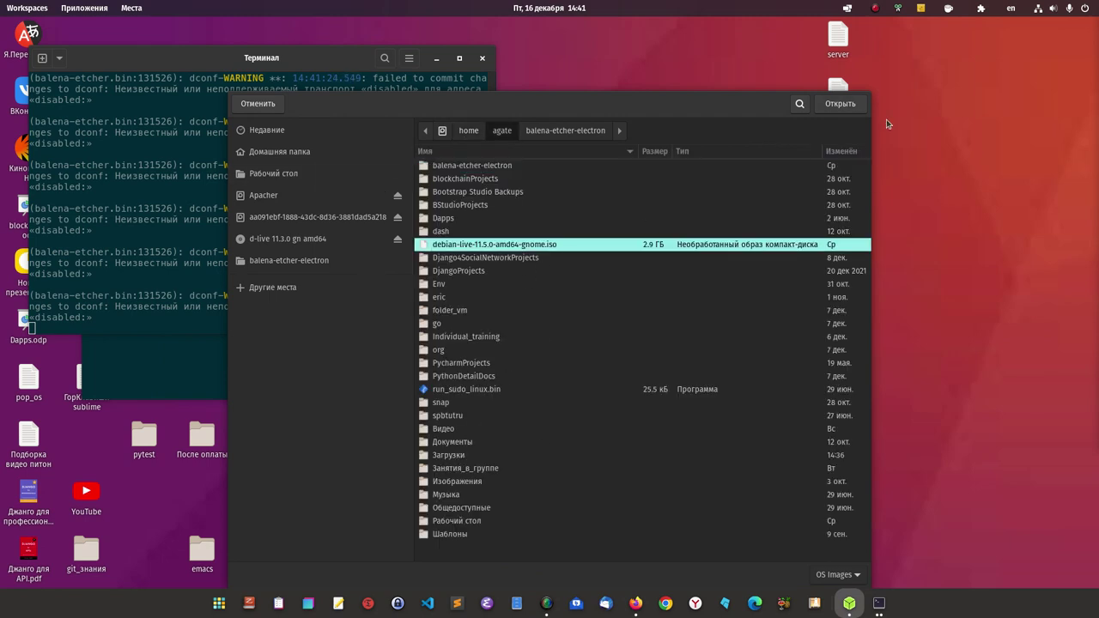
left_click(839, 103)
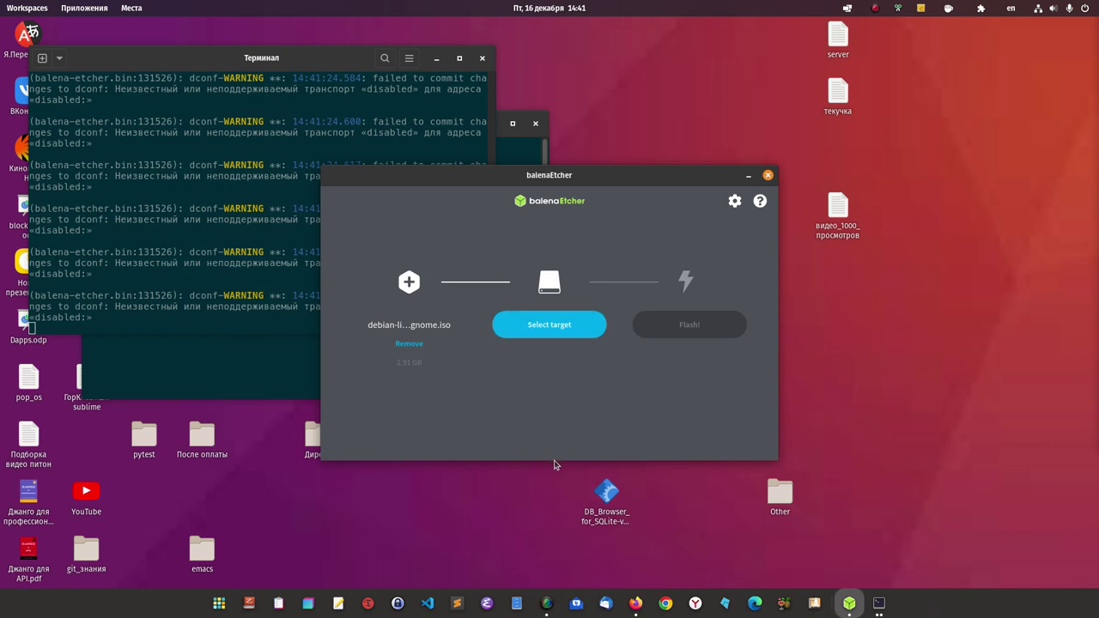
Step: Set the 7.75 GB /dev/sdd drive as the flash target, and close balenaEtcher and its terminal window without flashing
left_click(550, 325)
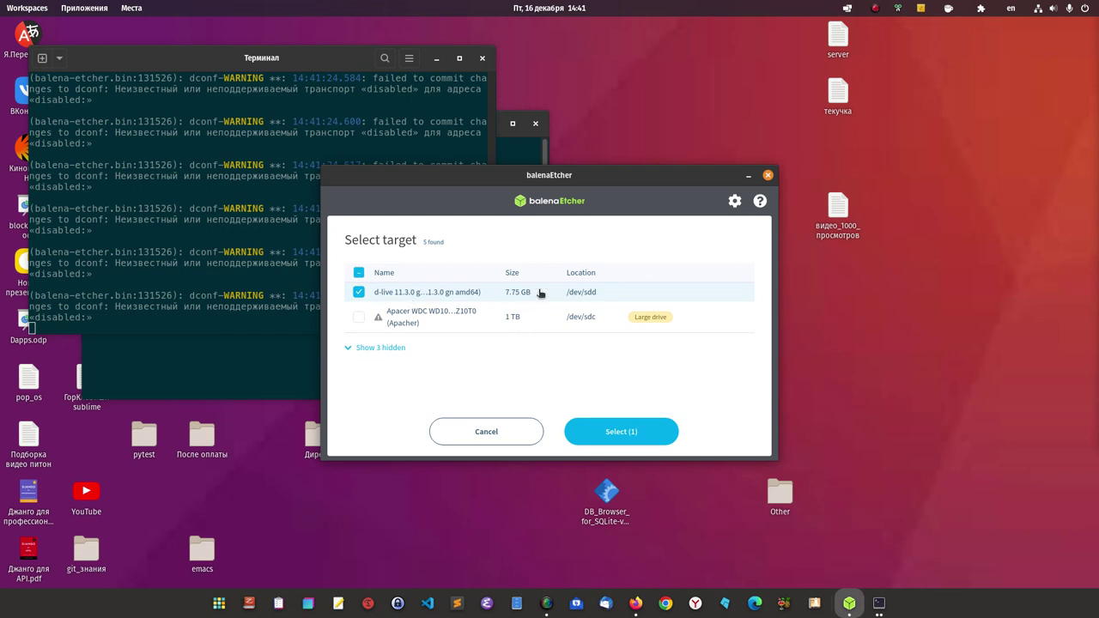
left_click(616, 431)
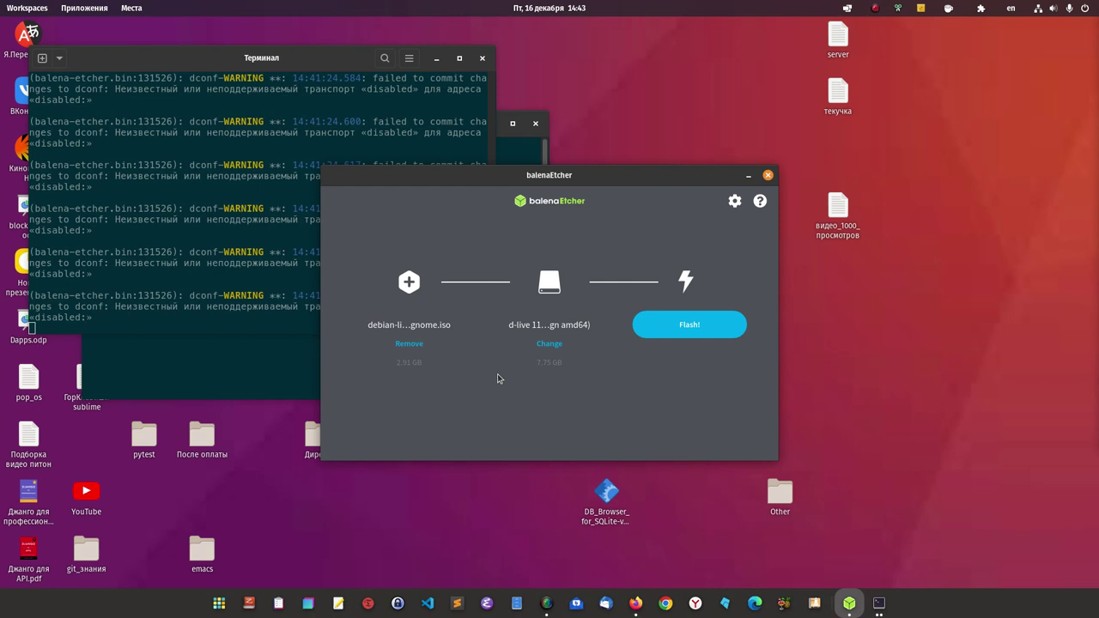
left_click(768, 176)
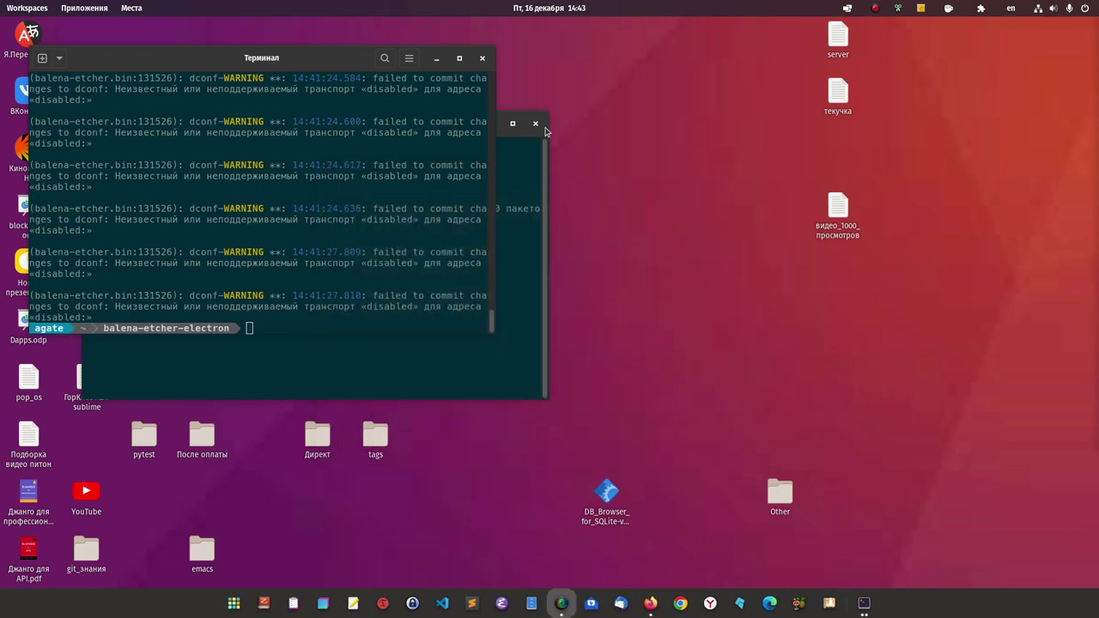
left_click(273, 328)
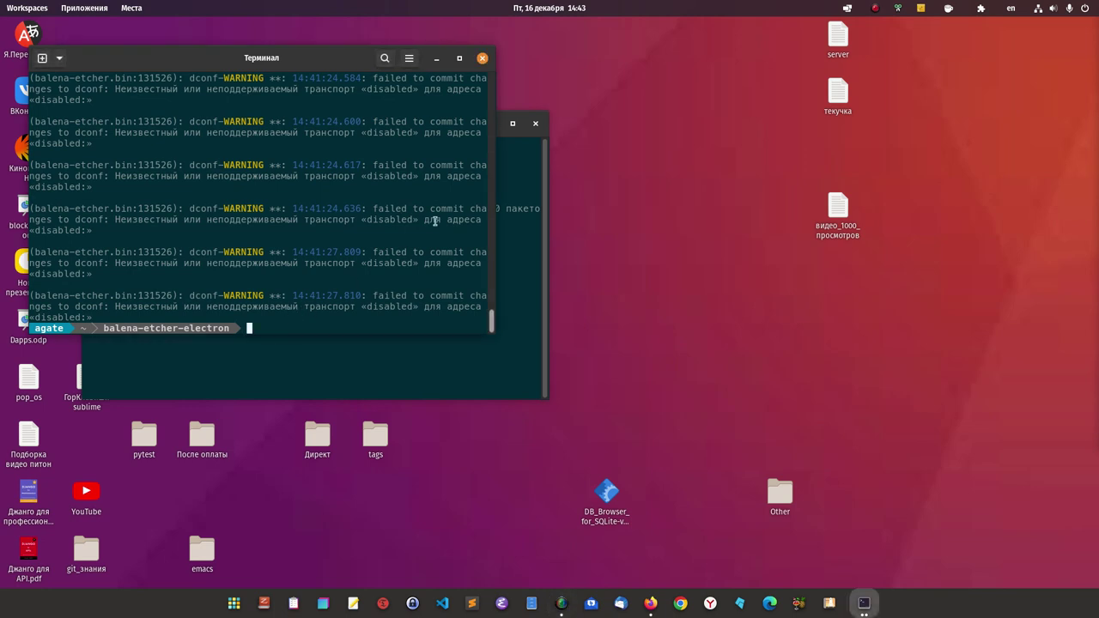
left_click(482, 58)
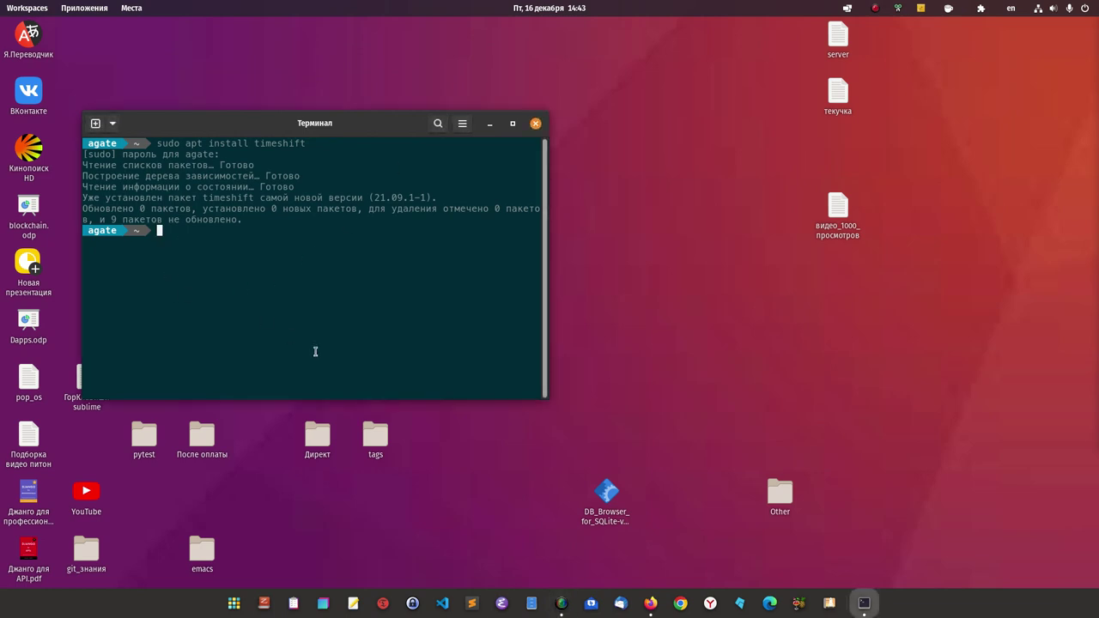
Step: Start a root shell with sudo su in the remaining terminal, entering the account password
type("sudo su")
key("Return")
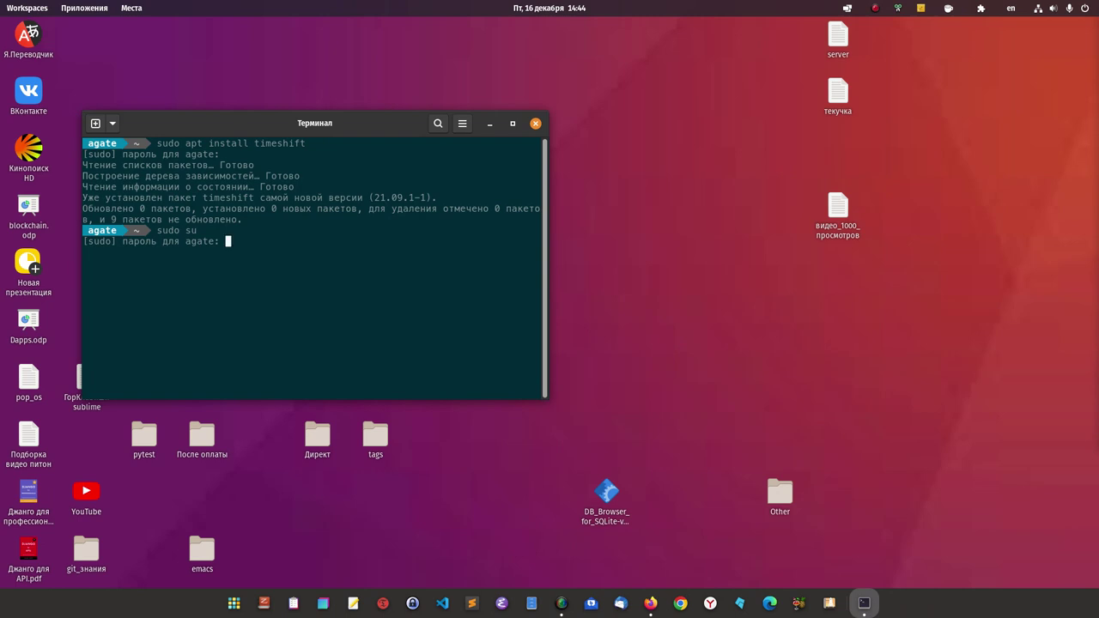
key("Return")
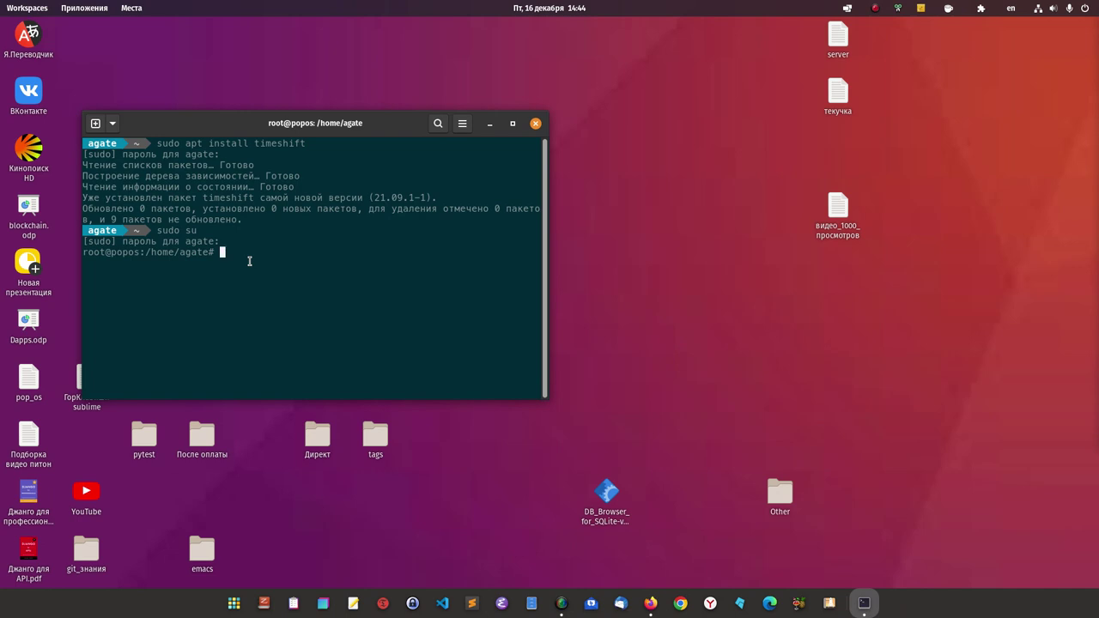
Step: Enter "apt install timeshift" at the root prompt without running it, and force the terminal closed
type("apt")
type("install timeshift")
left_click(536, 124)
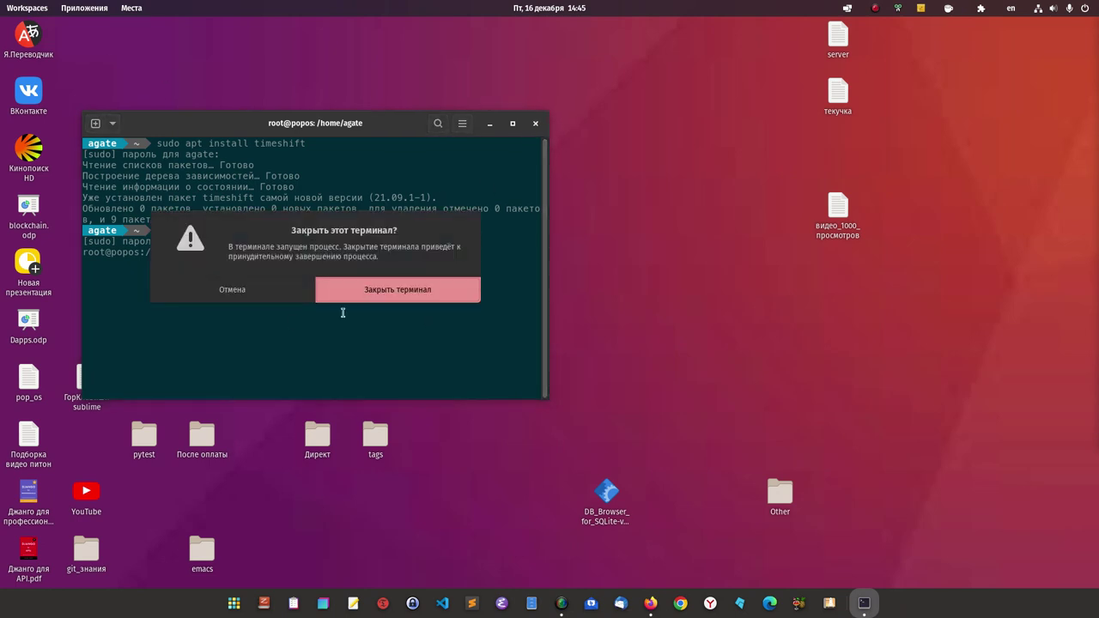
left_click(389, 292)
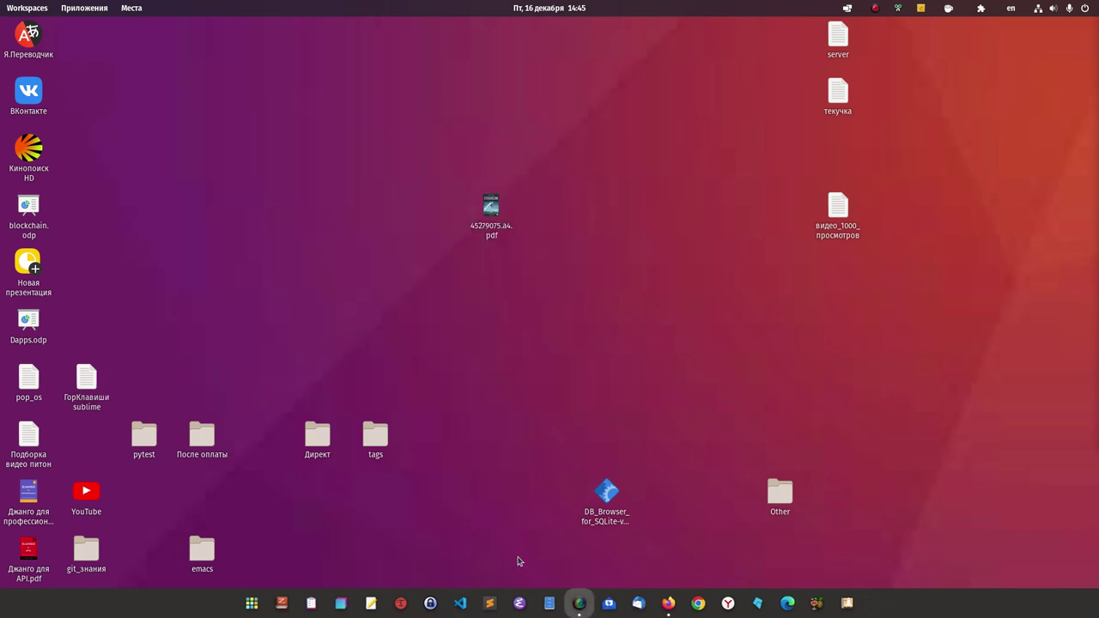
Step: Launch Timeshift and authenticate as administrator with the account password, correcting the first entry
left_click(400, 603)
type("••")
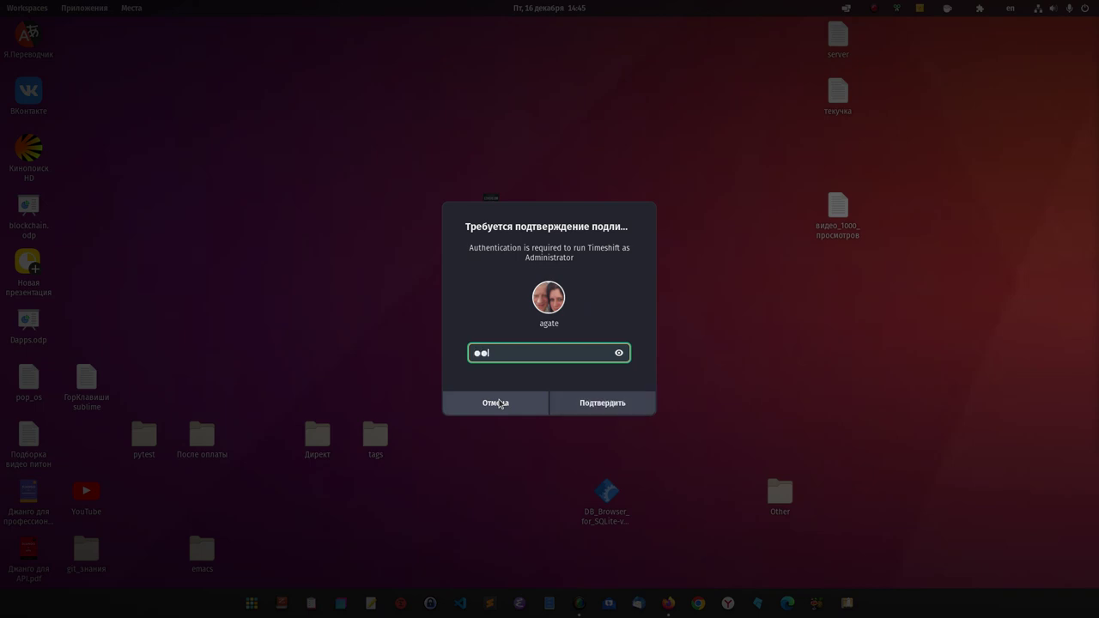
type("••")
key("BackSpace")
key("BackSpace")
key("BackSpace")
key("BackSpace")
type("••••")
key("Return")
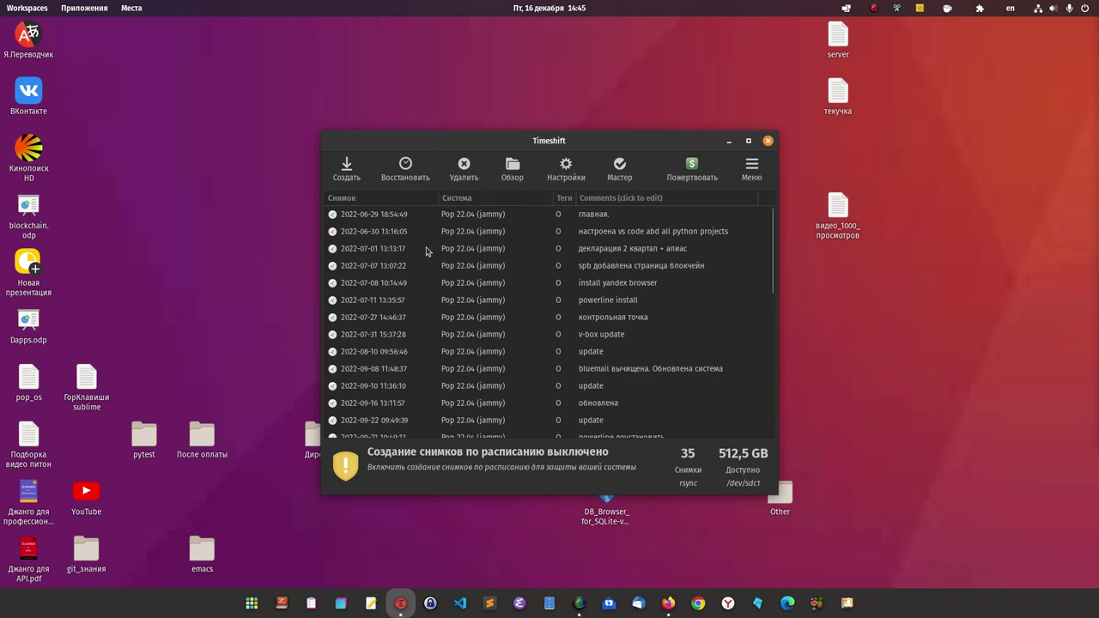
Step: Look through the Timeshift snapshot list and its comments, and close Timeshift
scroll(524, 332, "down", 3)
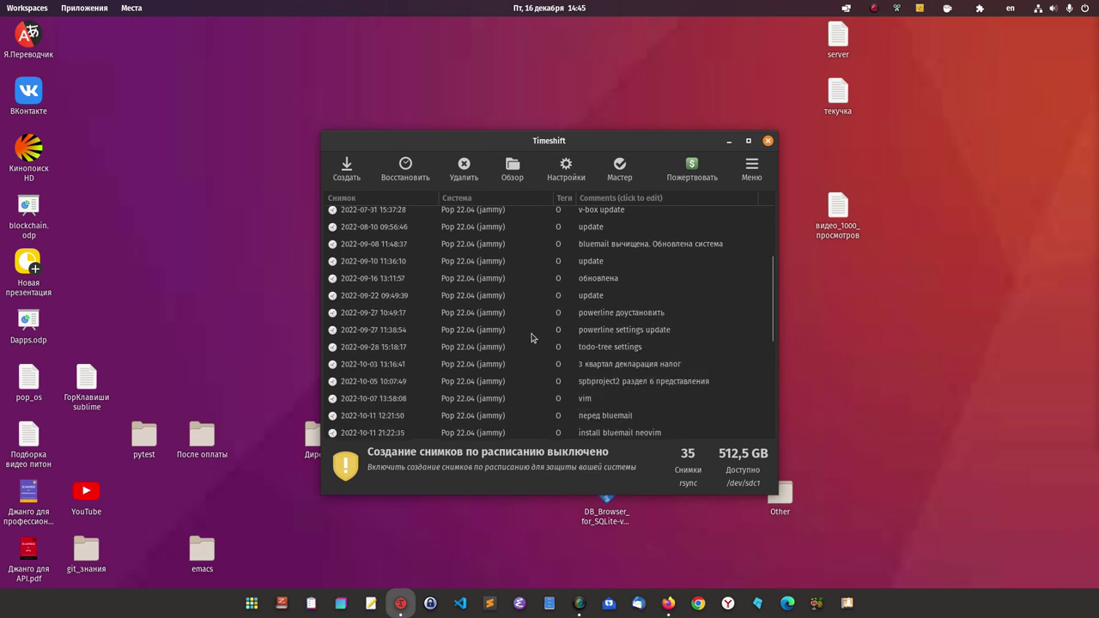
scroll(578, 409, "down", 5)
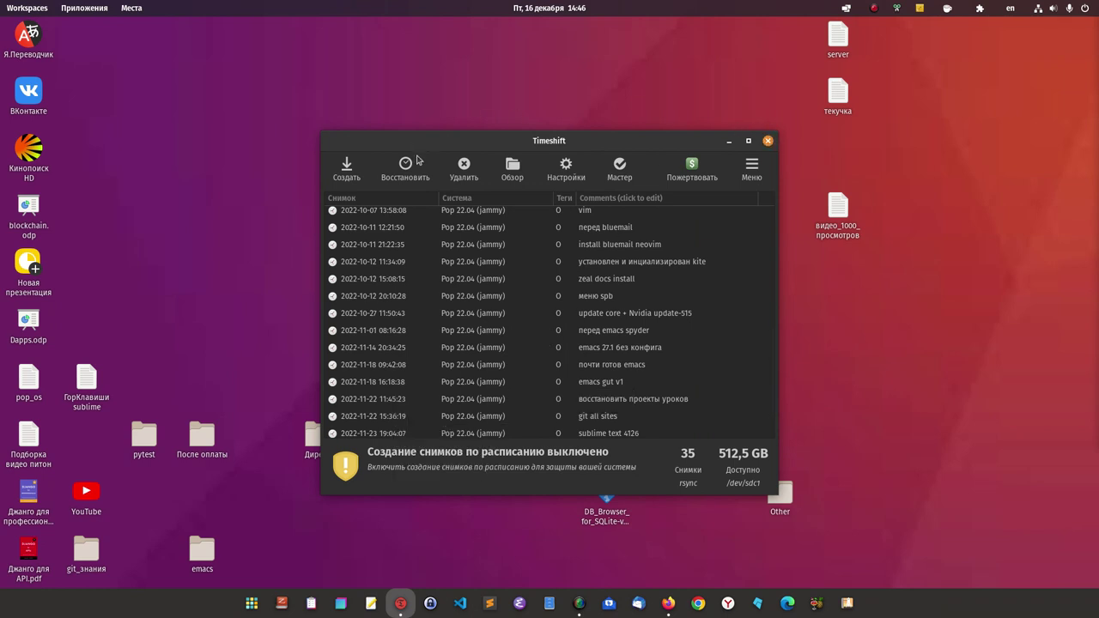
left_click(768, 141)
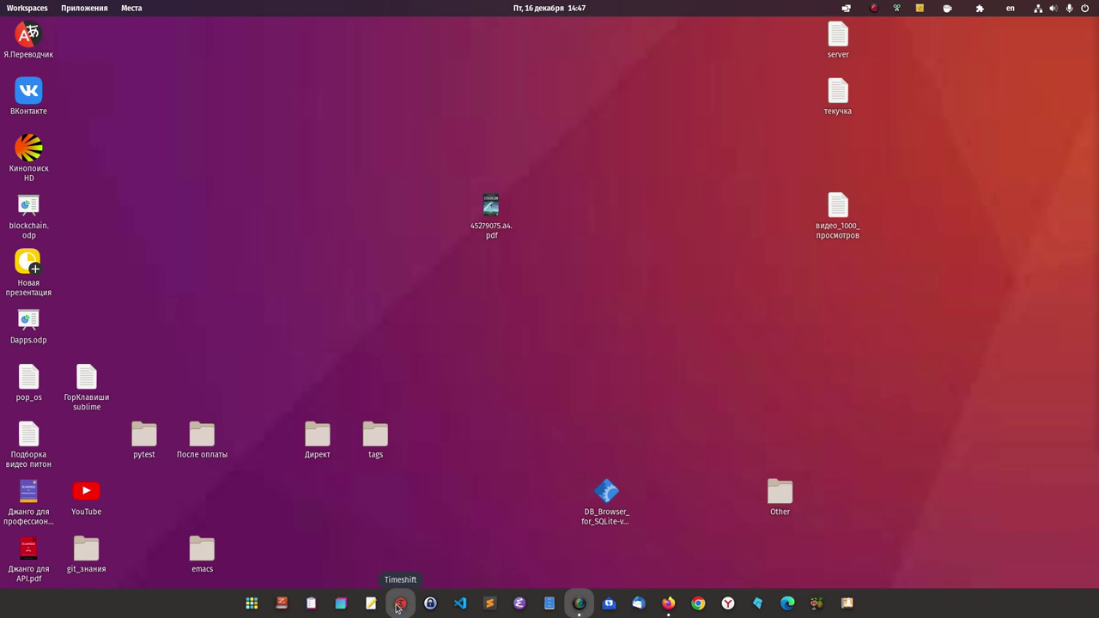
Step: Reopen Timeshift with the administrator password to show its snapshot window, and close it again
left_click(399, 604)
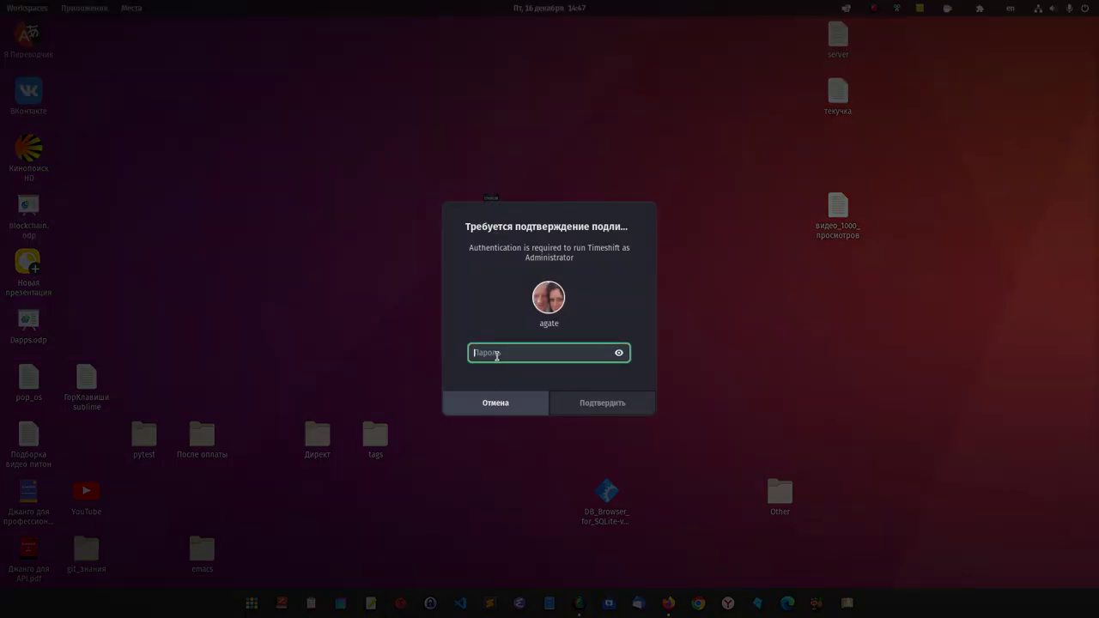
type("••")
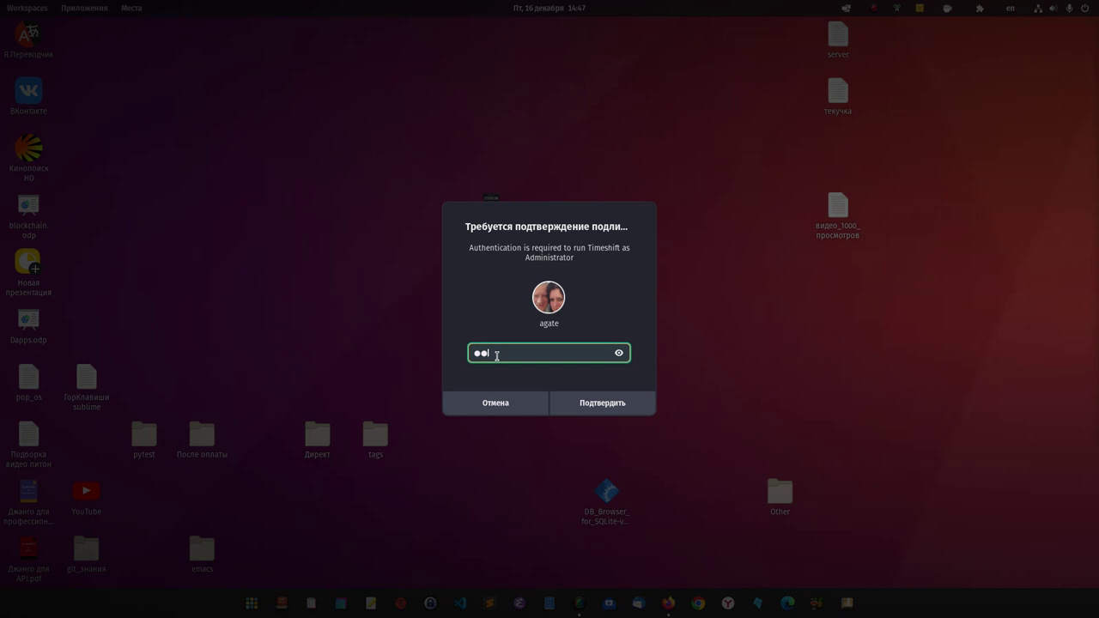
key("BackSpace")
key("BackSpace")
type("•••••")
key("Return")
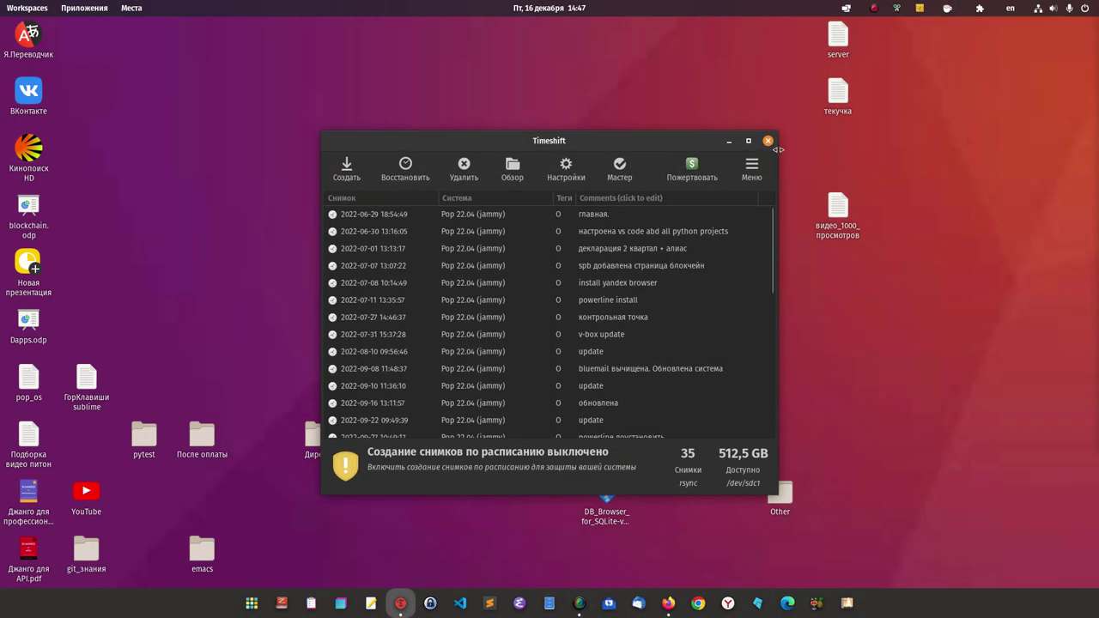
left_click(767, 141)
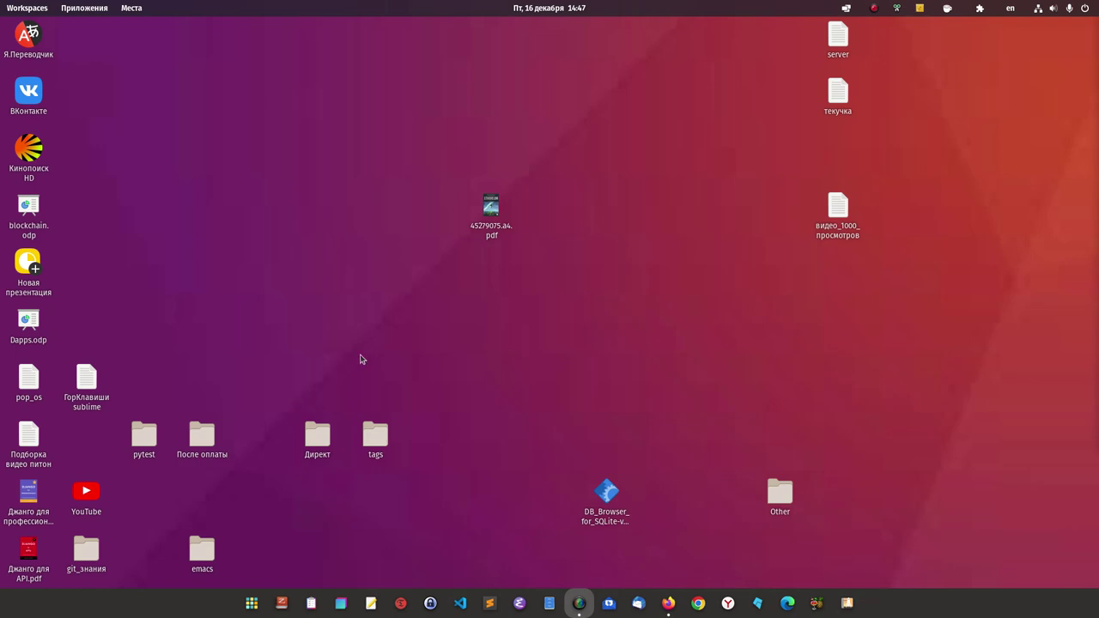
left_click(668, 602)
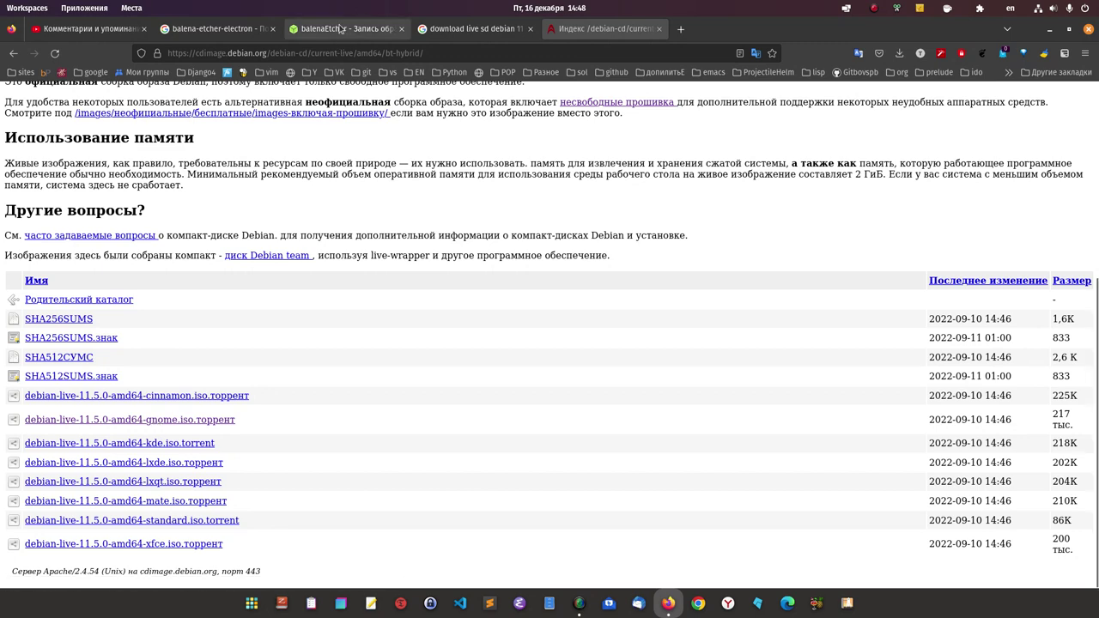
left_click(342, 31)
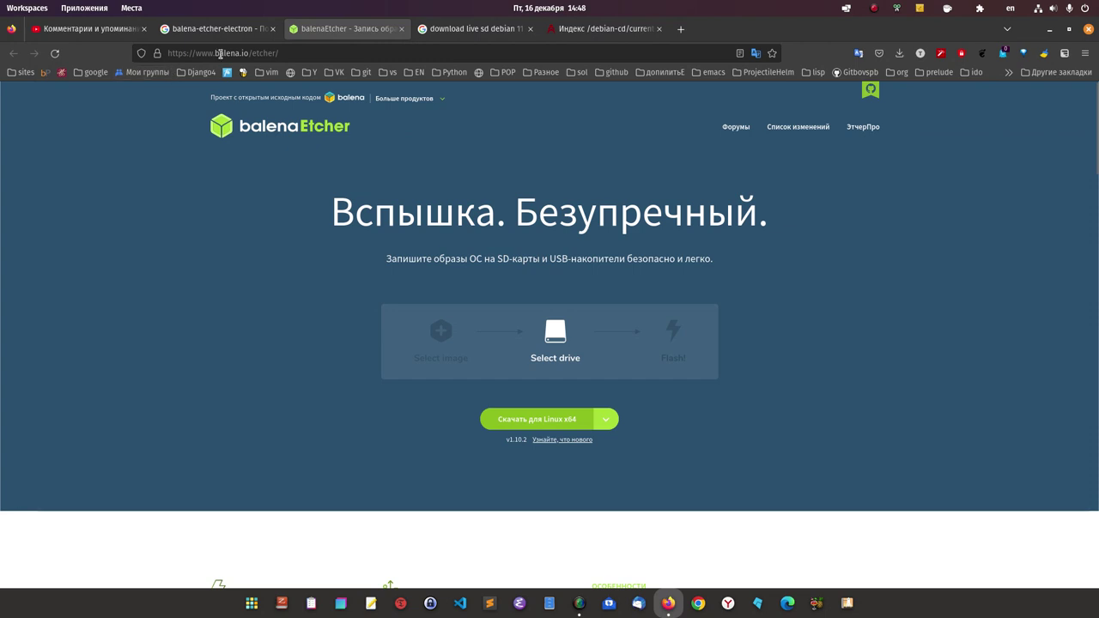
left_click(302, 53)
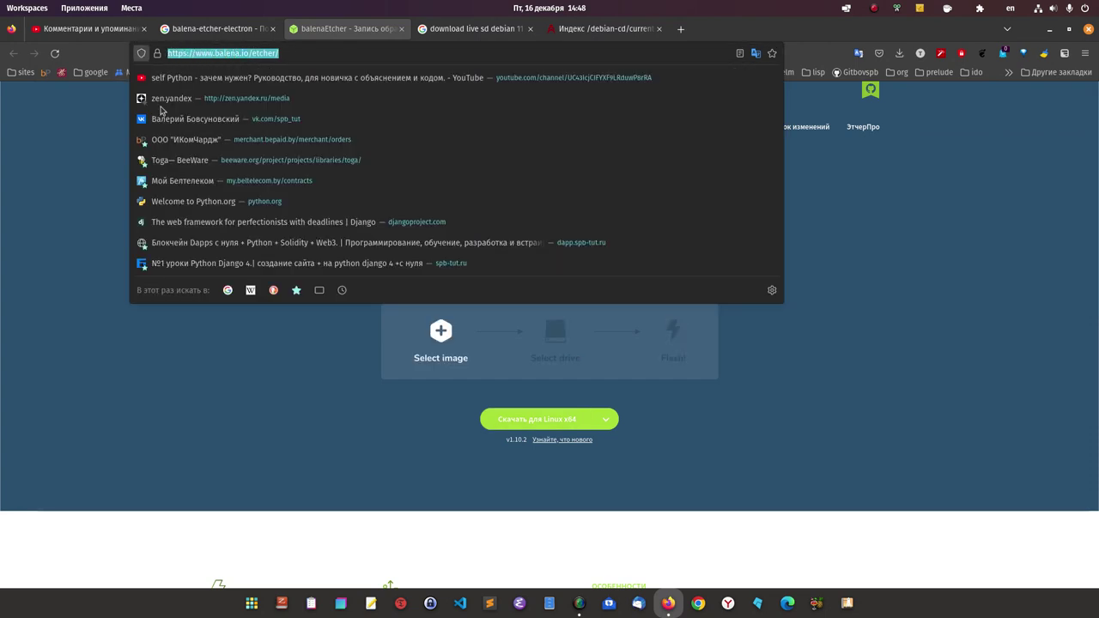
left_click(311, 409)
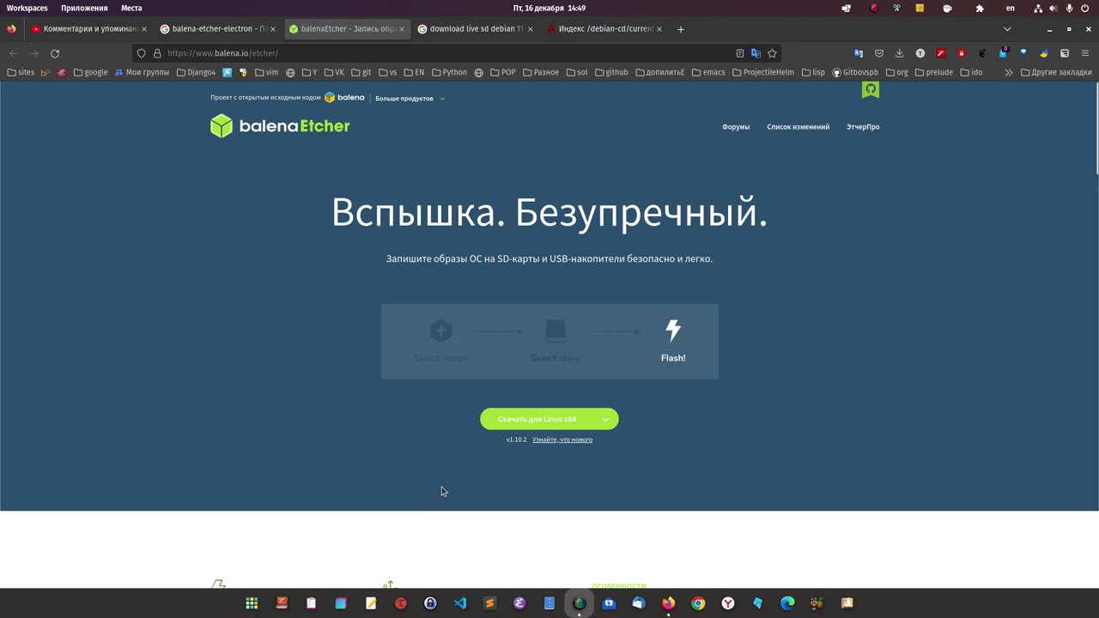
left_click(1088, 30)
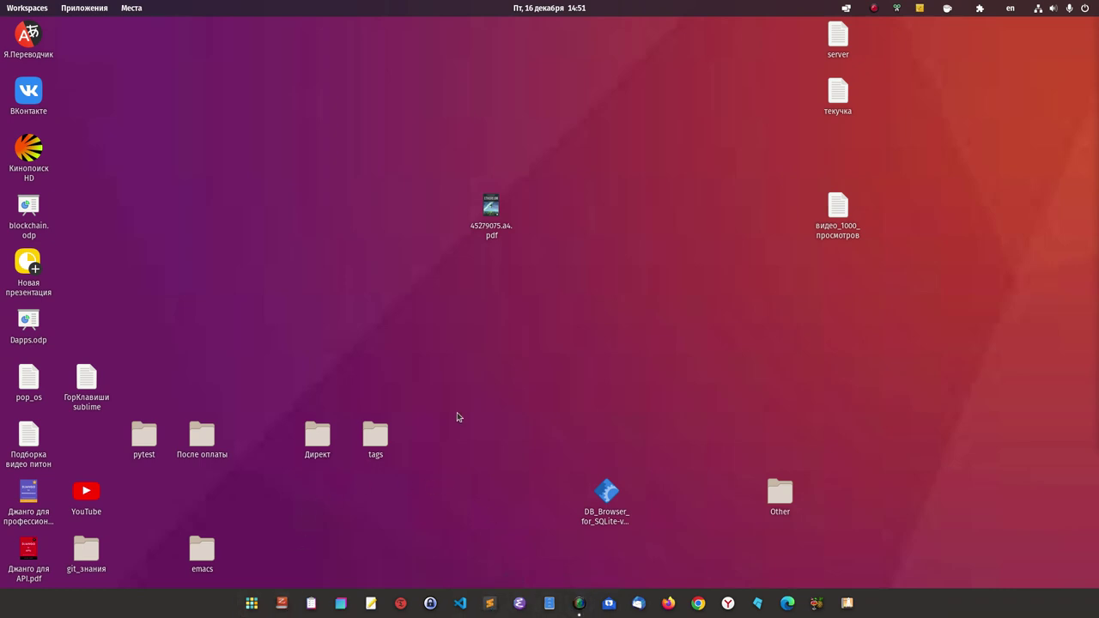
Step: Open a new terminal and start a root shell with sudo su, entering the account password
key("ctrl+alt+t")
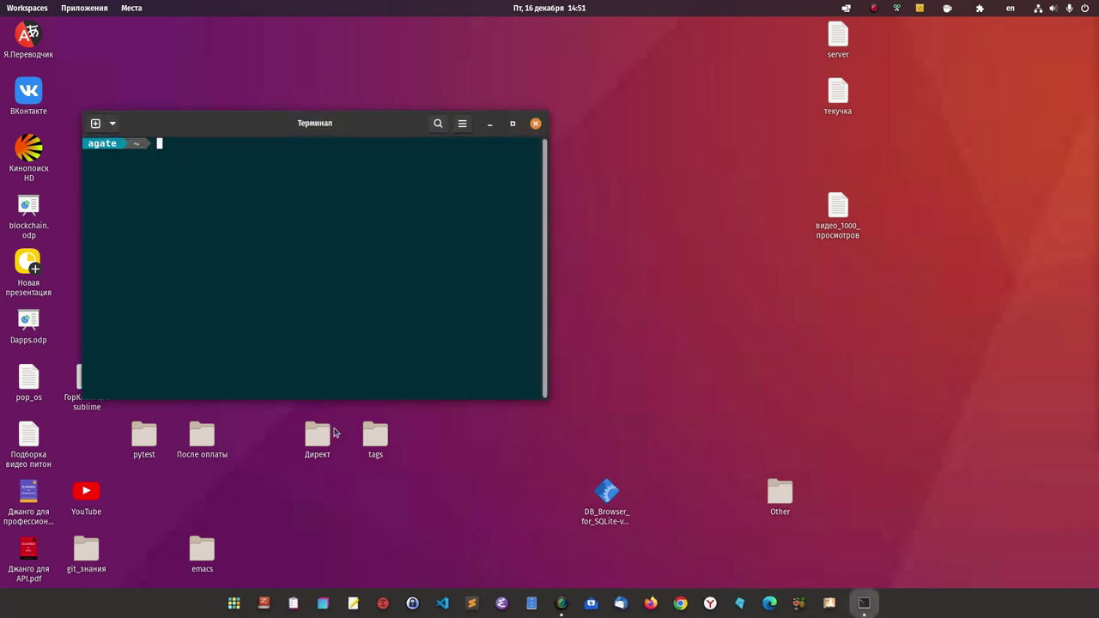
type("sudo su")
key("Return")
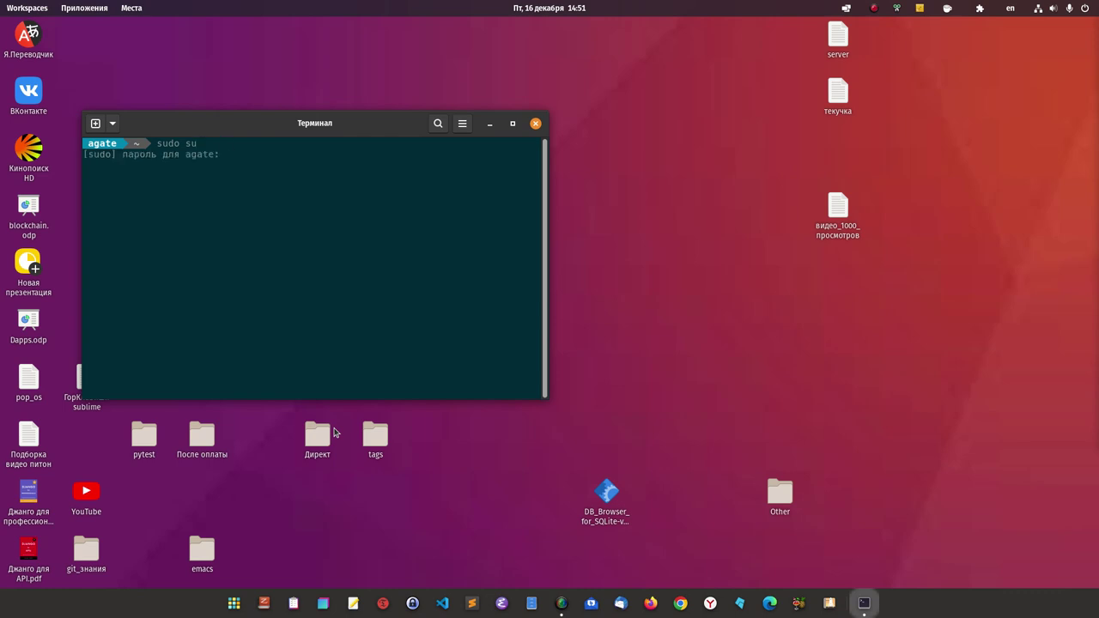
key("Return")
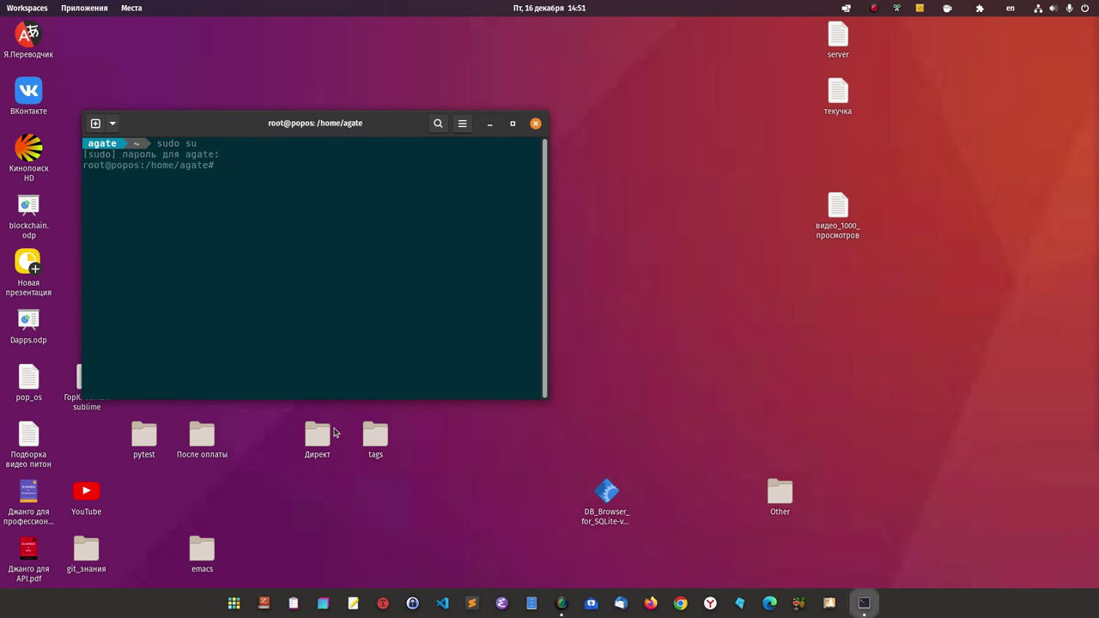
Step: Write "apt install timeshift" at the root prompt without executing it, and close the terminal despite its running process
left_click_drag(224, 163, 71, 163)
left_click(249, 160)
type("apt install timeshift")
left_click(535, 124)
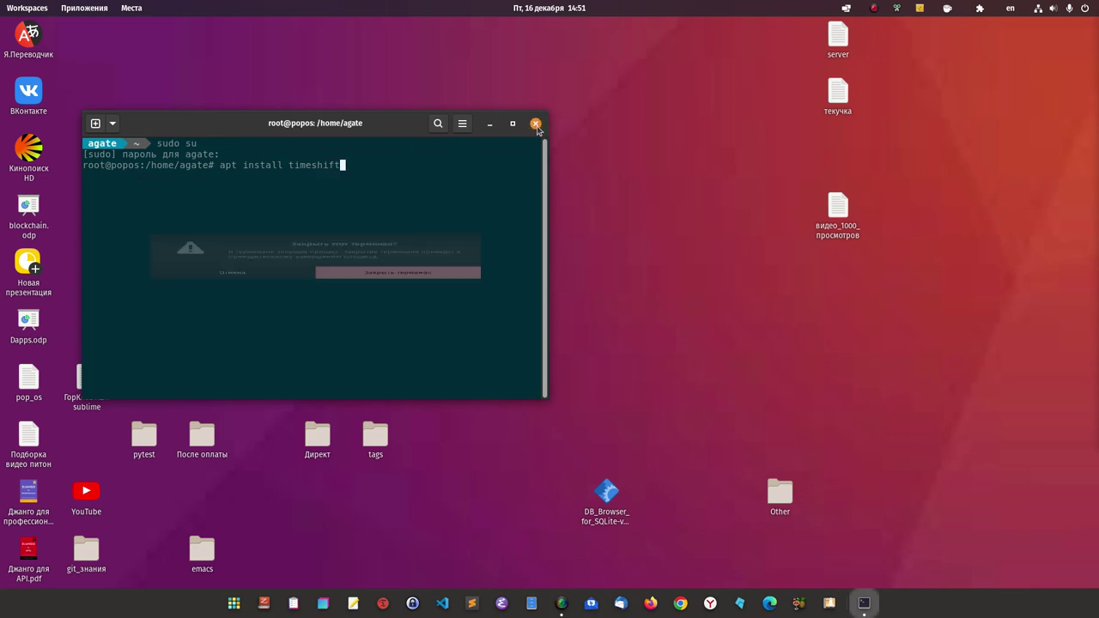
left_click(408, 299)
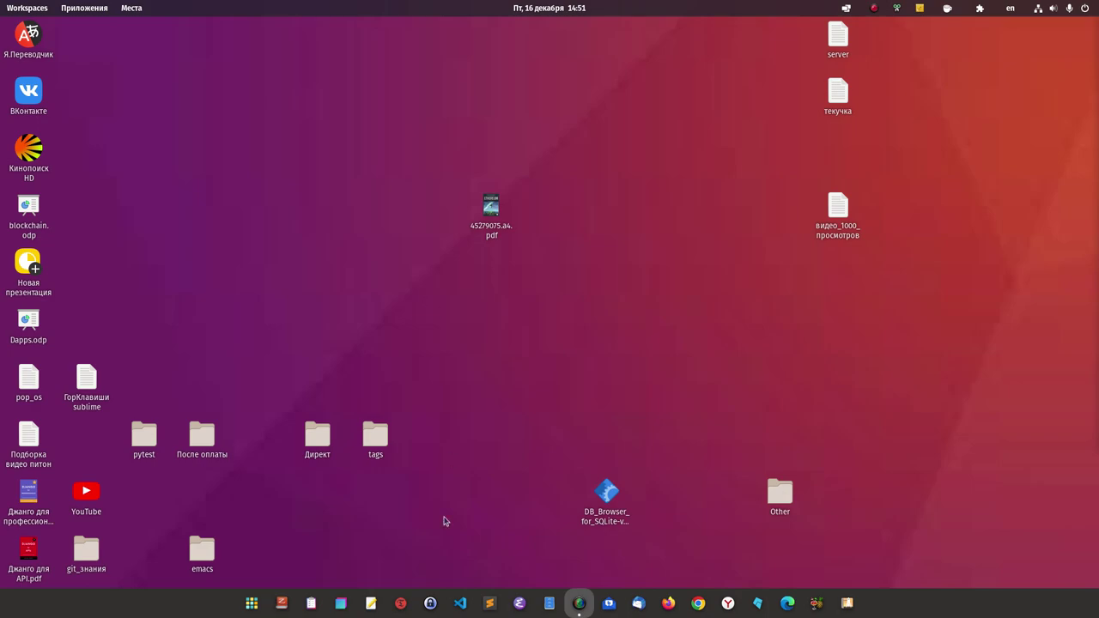
Step: Start Timeshift and confirm administrator access with the account password
left_click(400, 601)
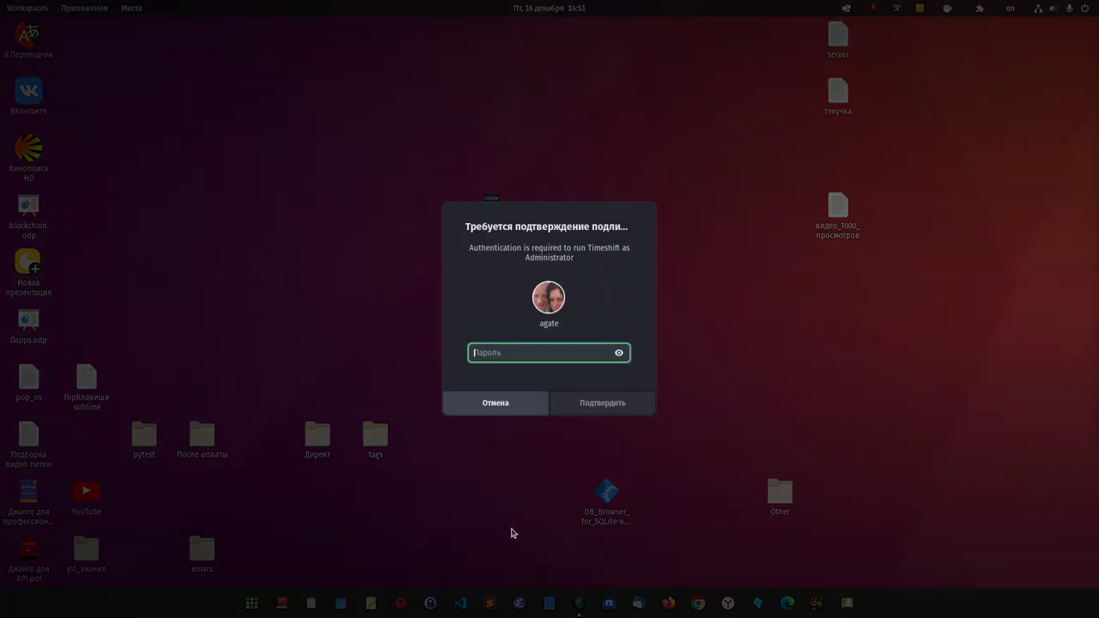
type("****")
key("Return")
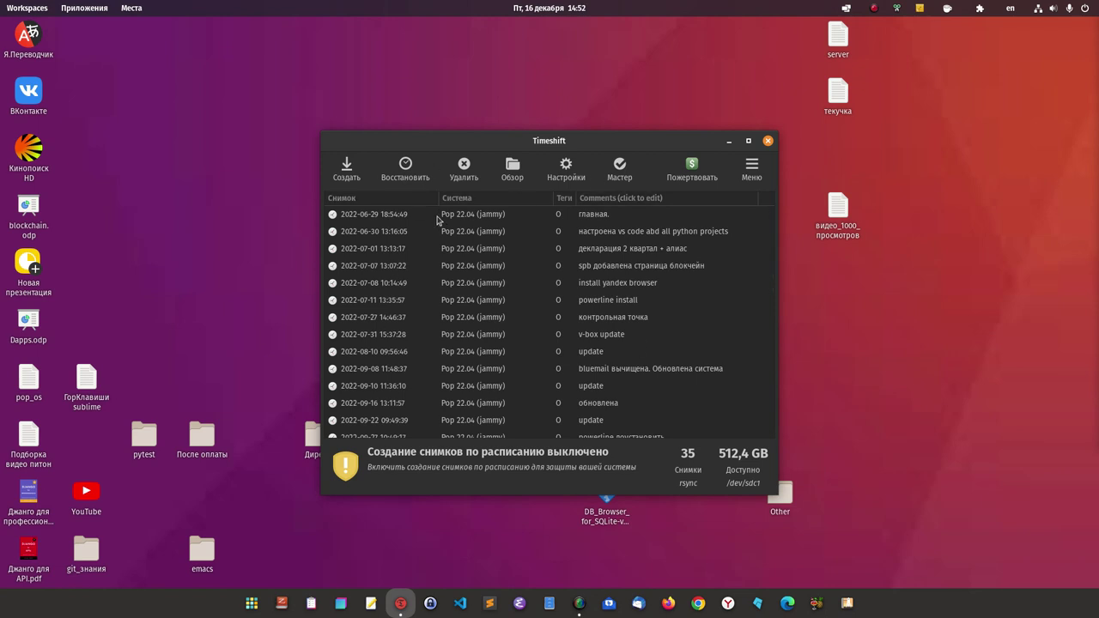
scroll(524, 314, "down", 3)
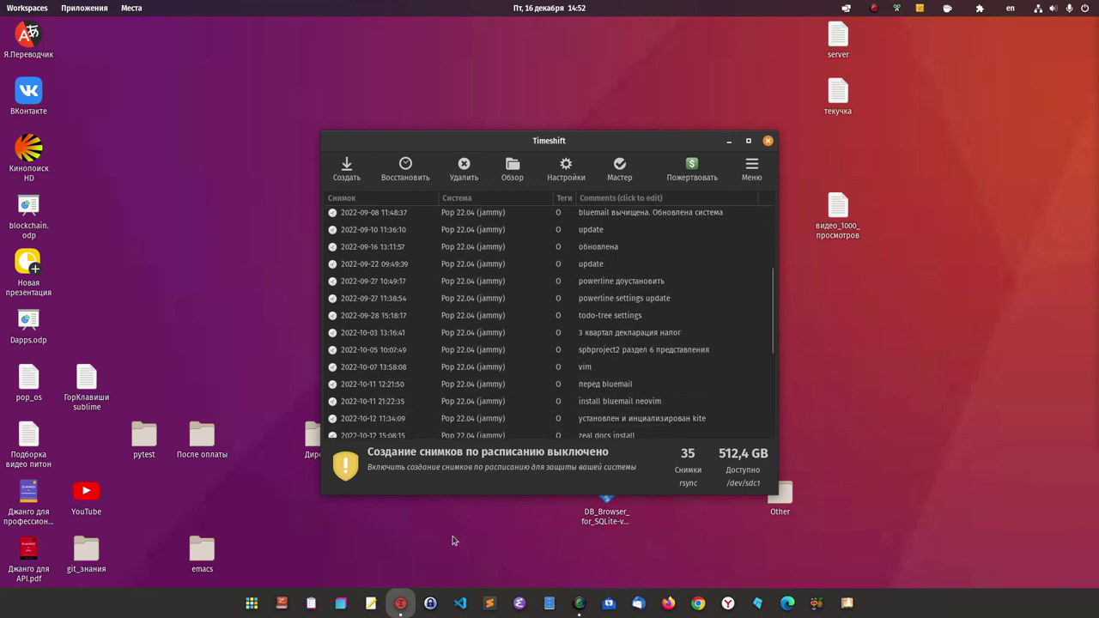
scroll(494, 424, "down", 5)
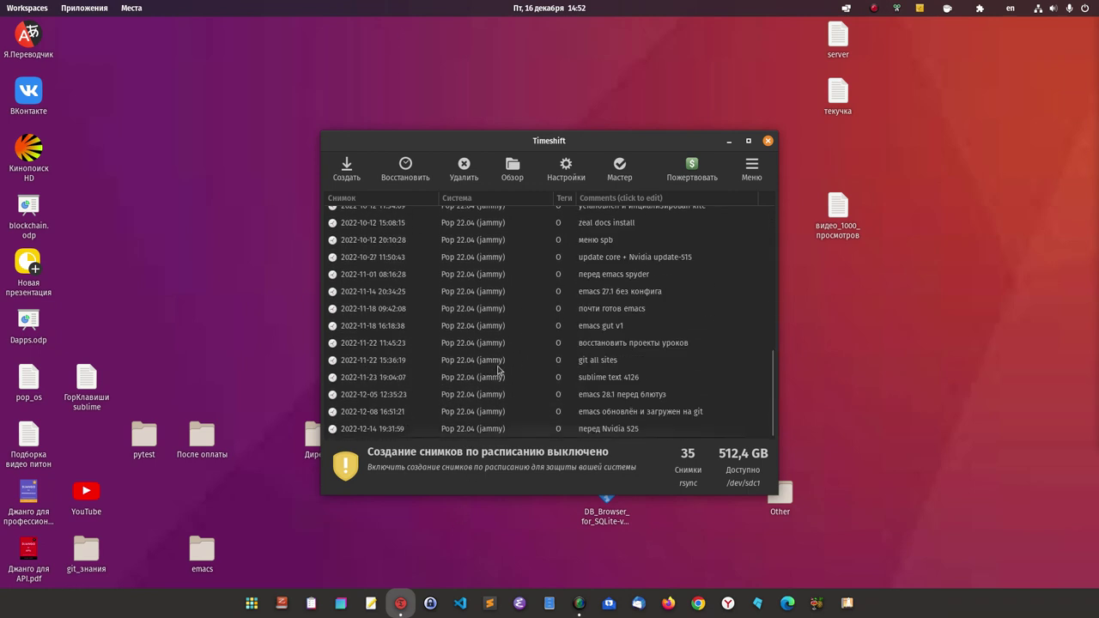
left_click(472, 431)
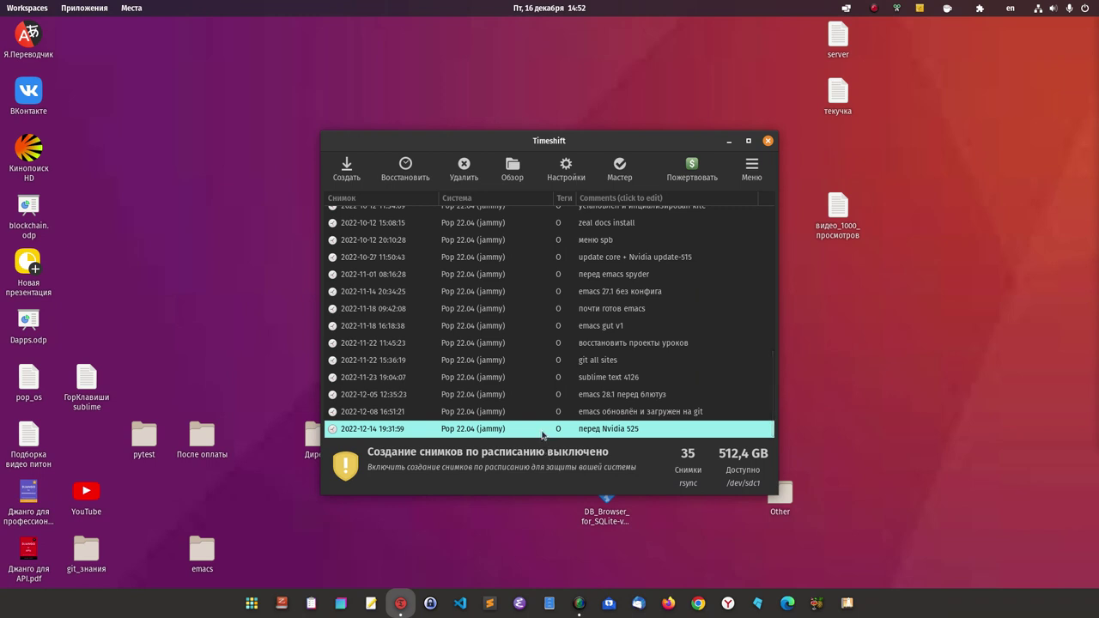